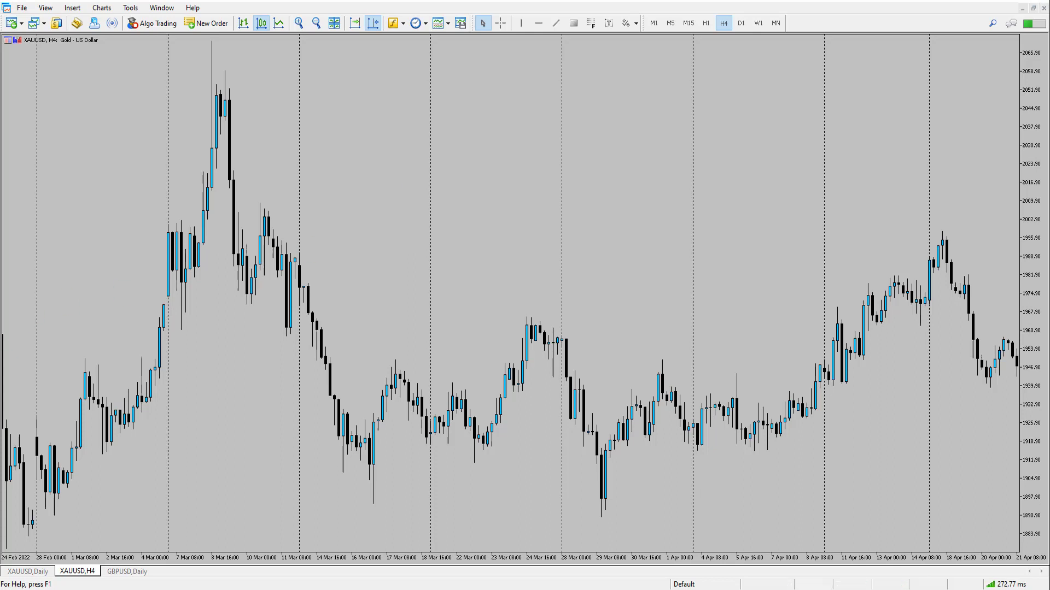
- Sketch a red rising zigzag, dashing its top peak, middle trough and right end
{"action": "left_click", "coordinate": [449, 250]}
{"action": "mouse_move", "coordinate": [428, 269]}
{"action": "left_mouse_down"}
{"action": "mouse_move", "coordinate": [487, 169]}
{"action": "mouse_move", "coordinate": [537, 228]}
{"action": "mouse_move", "coordinate": [602, 94]}
{"action": "mouse_move", "coordinate": [639, 169]}
{"action": "left_mouse_up"}
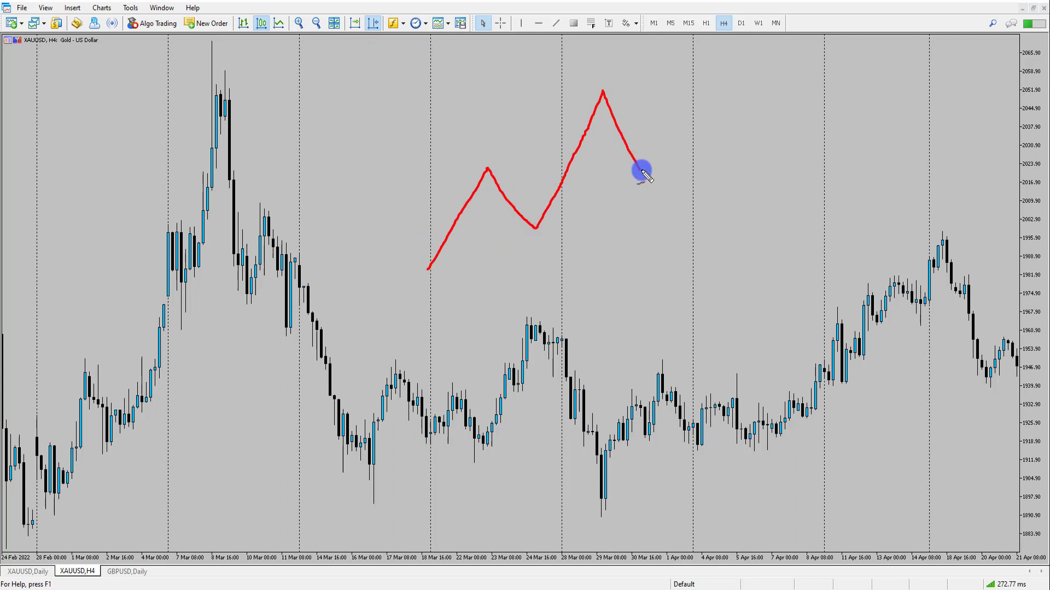
{"action": "left_click_drag", "start_coordinate": [511, 132], "coordinate": [522, 133]}
{"action": "left_click_drag", "start_coordinate": [594, 84], "coordinate": [608, 84]}
{"action": "left_click_drag", "start_coordinate": [537, 235], "coordinate": [556, 234]}
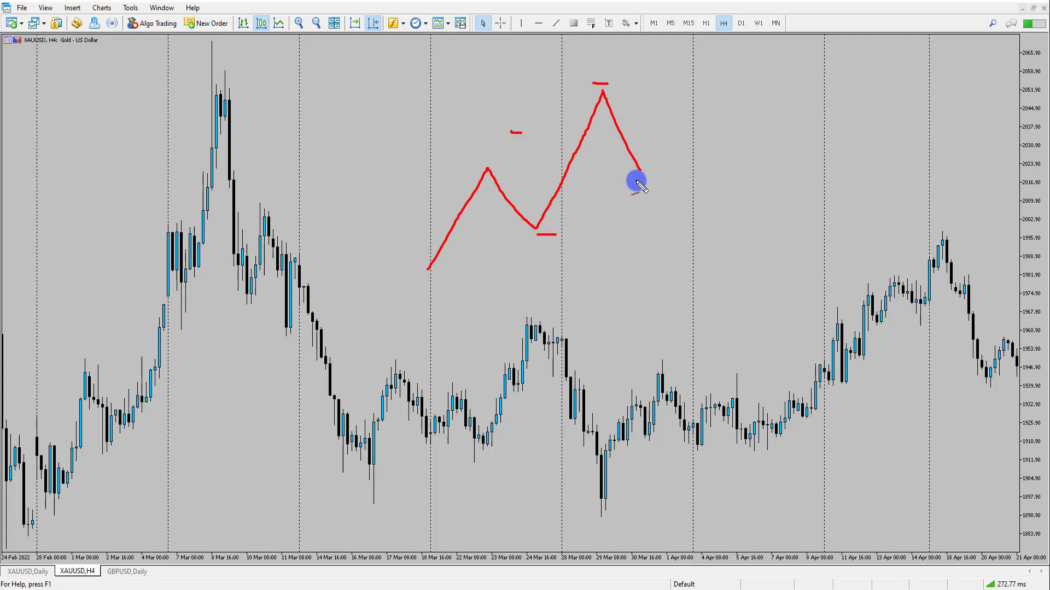
{"action": "left_click_drag", "start_coordinate": [635, 180], "coordinate": [661, 180]}
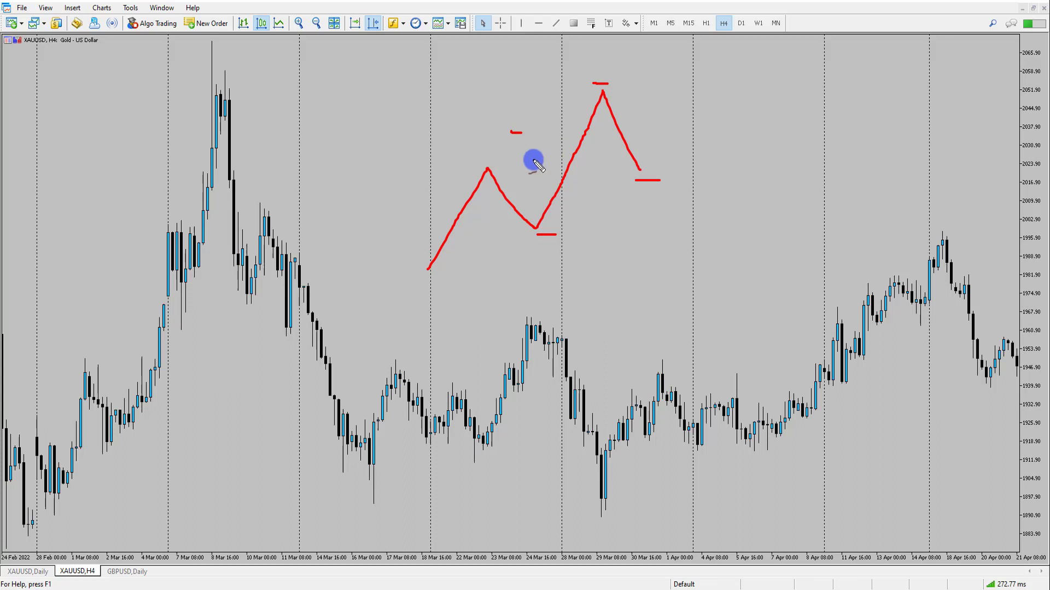
- Add a red zone box above the trough and extend the leg, then clear all red sketches
{"action": "mouse_move", "coordinate": [537, 206]}
{"action": "left_mouse_down"}
{"action": "mouse_move", "coordinate": [539, 220]}
{"action": "mouse_move", "coordinate": [648, 200]}
{"action": "mouse_move", "coordinate": [681, 214]}
{"action": "mouse_move", "coordinate": [656, 225]}
{"action": "left_mouse_up"}
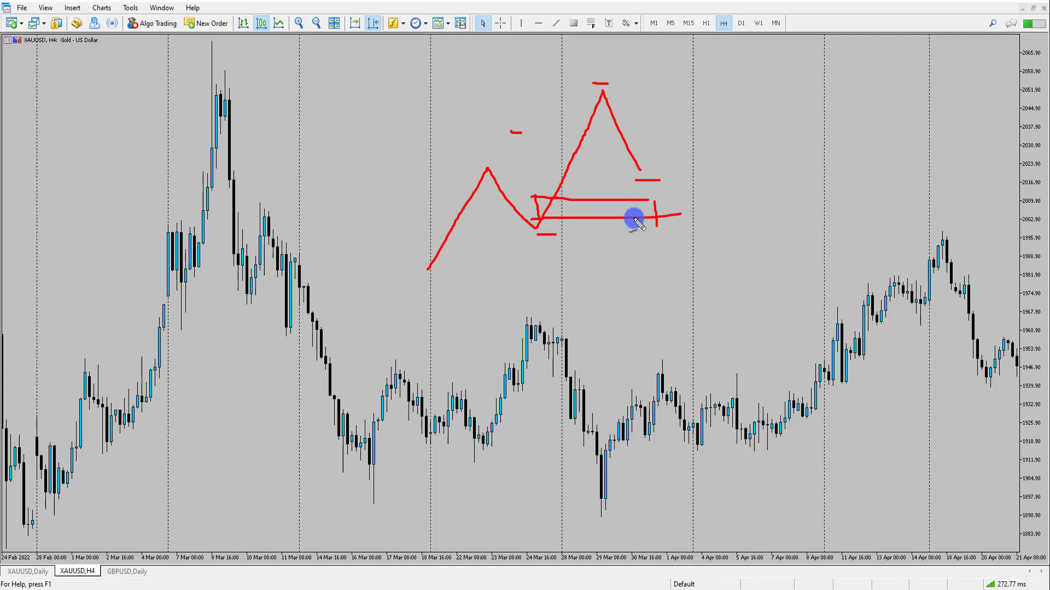
{"action": "mouse_move", "coordinate": [638, 161]}
{"action": "left_mouse_down"}
{"action": "mouse_move", "coordinate": [656, 201]}
{"action": "mouse_move", "coordinate": [681, 95]}
{"action": "mouse_move", "coordinate": [694, 100]}
{"action": "left_mouse_up"}
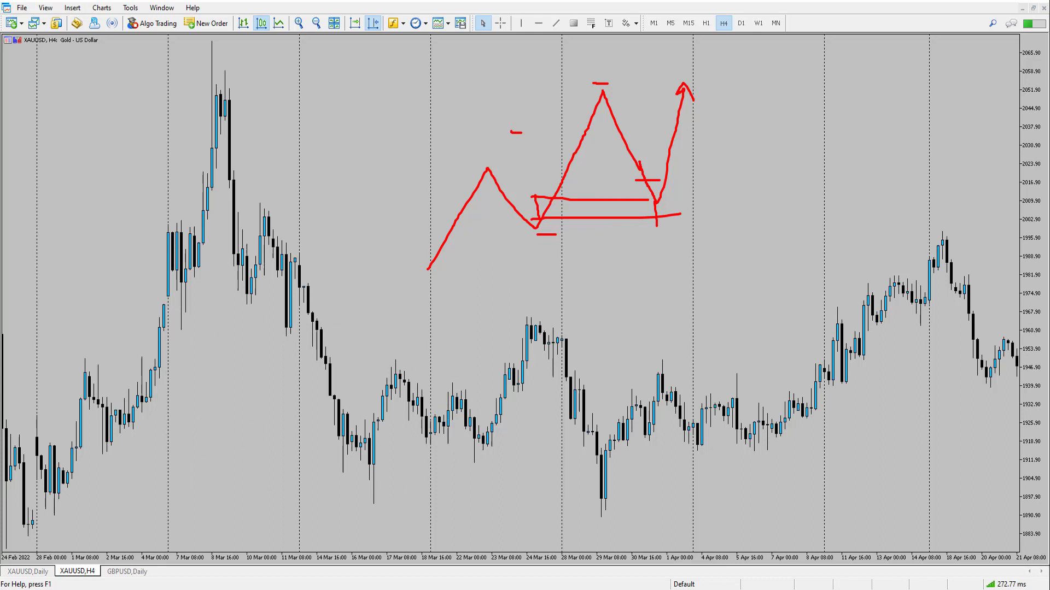
{"action": "key", "text": "Escape"}
{"action": "left_click", "coordinate": [556, 23]}
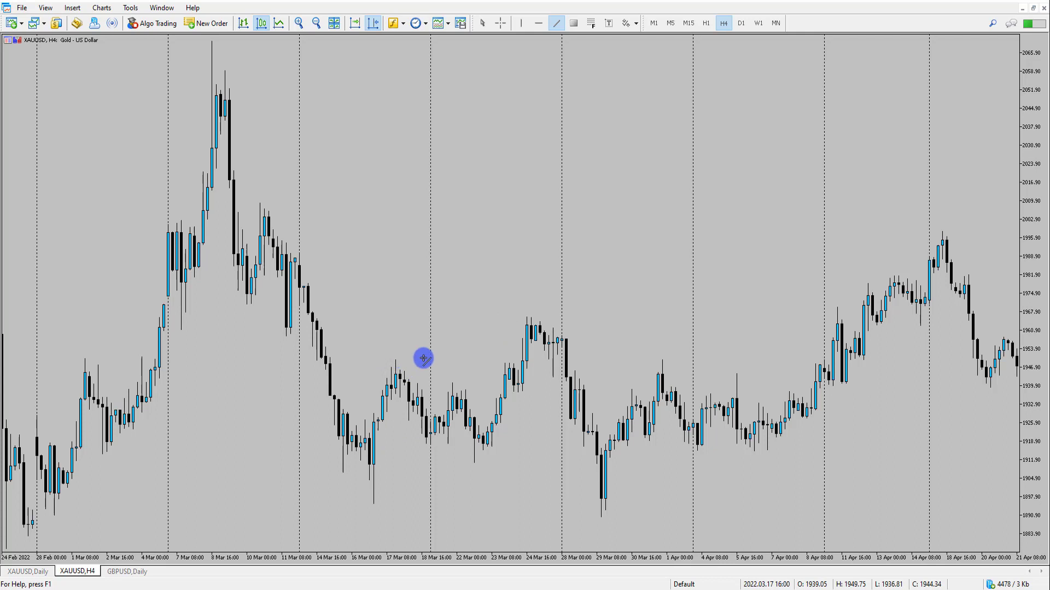
{"action": "left_click_drag", "start_coordinate": [395, 358], "coordinate": [640, 357]}
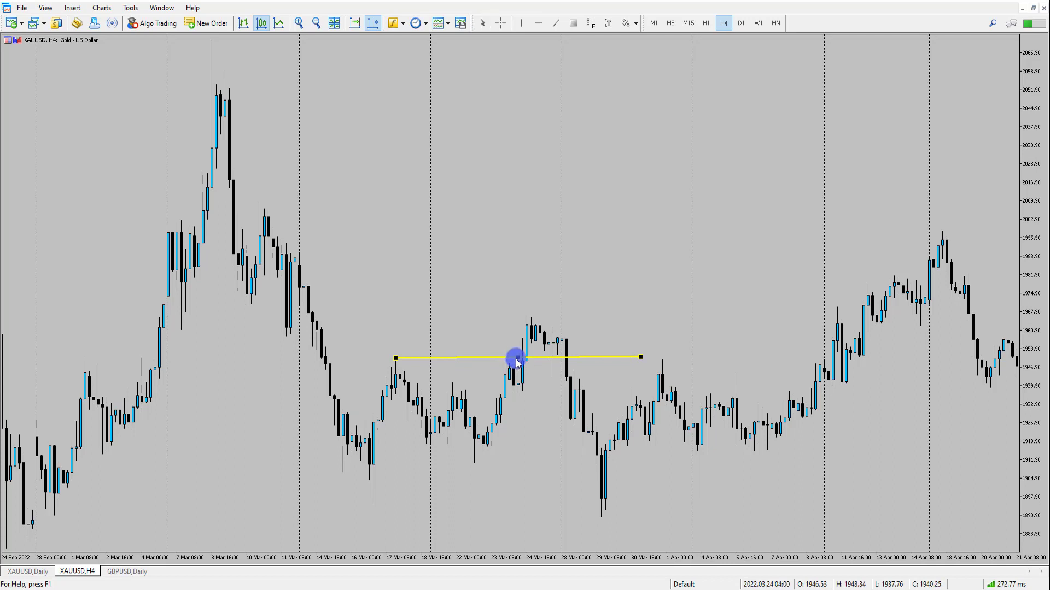
{"action": "left_click_drag", "start_coordinate": [513, 357], "coordinate": [490, 379]}
{"action": "right_click", "coordinate": [490, 381]}
{"action": "left_click", "coordinate": [516, 419]}
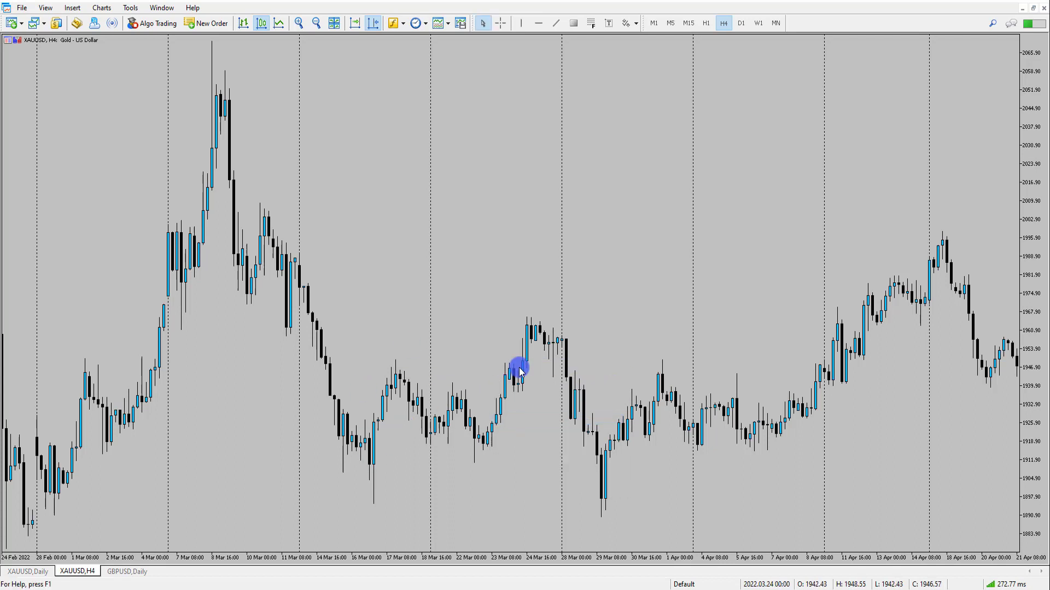
{"action": "left_click_drag", "start_coordinate": [192, 396], "coordinate": [1, 385]}
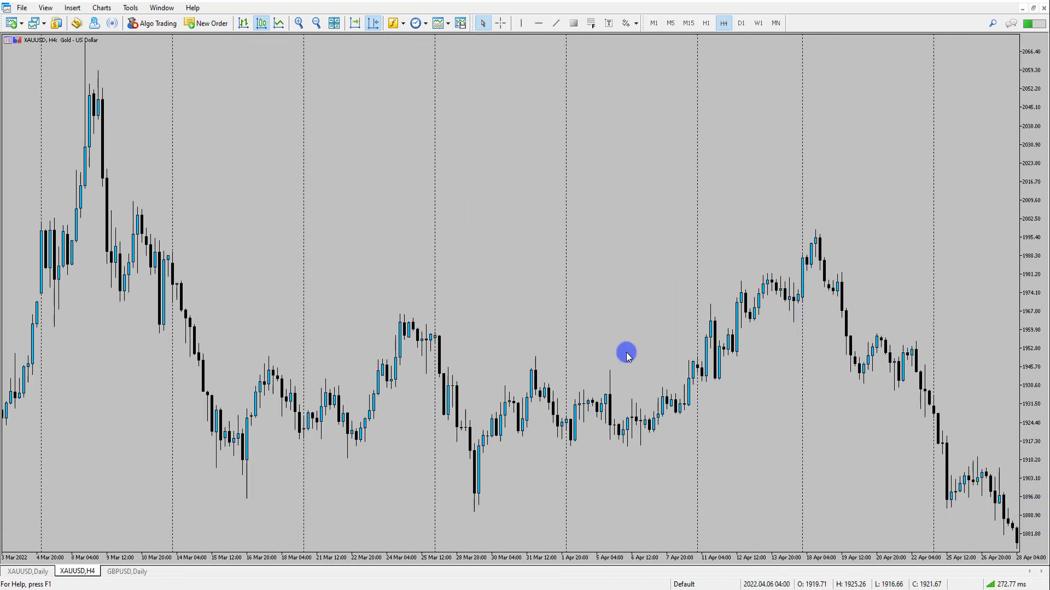
{"action": "scroll", "coordinate": [630, 339], "scroll_direction": "down", "scroll_amount": 5}
{"action": "left_click_drag", "start_coordinate": [736, 402], "coordinate": [747, 403]}
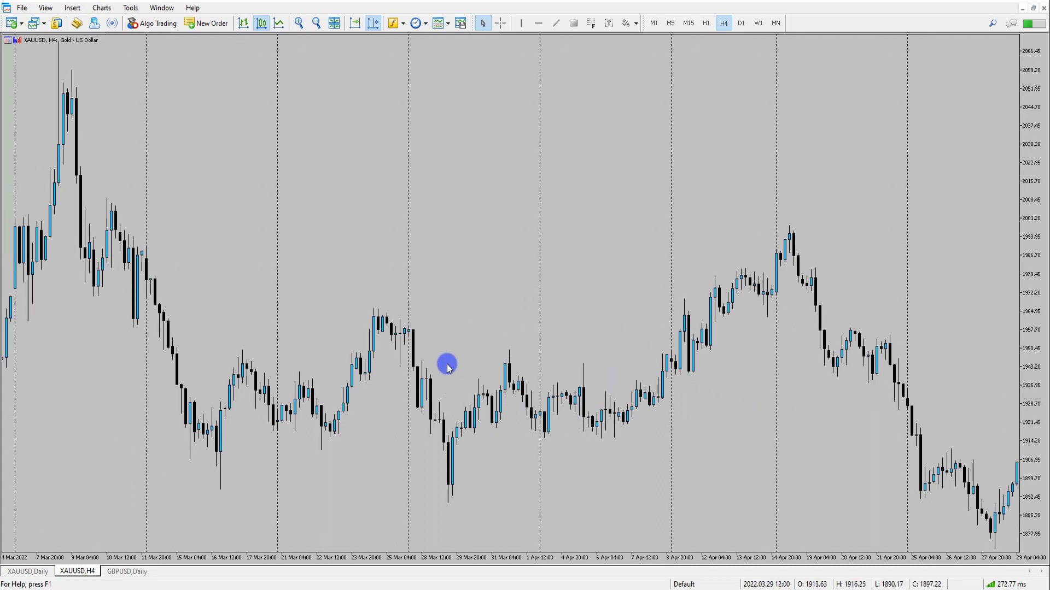
{"action": "left_click_drag", "start_coordinate": [281, 310], "coordinate": [314, 320]}
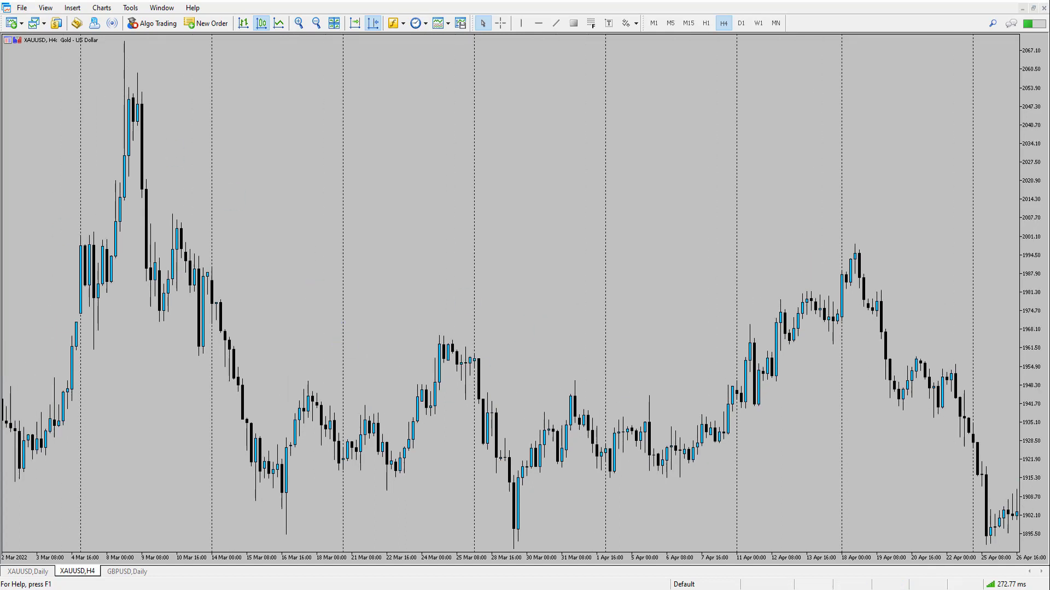
- Circle the 15–16 Mar lows, sketch the 9 Mar decline and a level past 22 Mar, then erase
{"action": "mouse_move", "coordinate": [271, 445]}
{"action": "left_mouse_down"}
{"action": "mouse_move", "coordinate": [313, 483]}
{"action": "mouse_move", "coordinate": [276, 445]}
{"action": "left_mouse_up"}
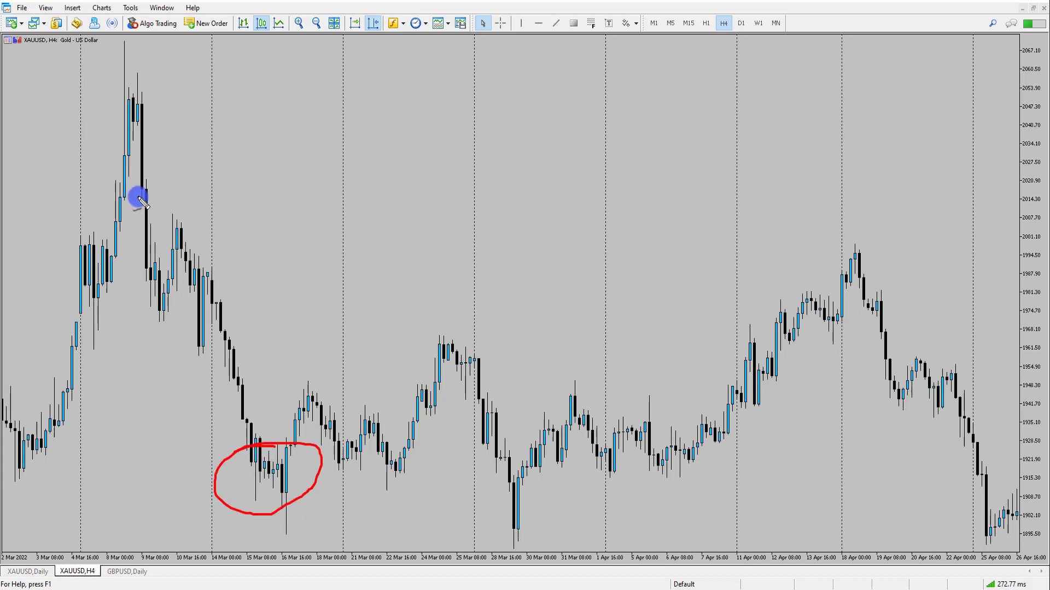
{"action": "mouse_move", "coordinate": [140, 198]}
{"action": "left_mouse_down"}
{"action": "mouse_move", "coordinate": [160, 298]}
{"action": "mouse_move", "coordinate": [197, 313]}
{"action": "mouse_move", "coordinate": [234, 351]}
{"action": "mouse_move", "coordinate": [257, 492]}
{"action": "mouse_move", "coordinate": [254, 442]}
{"action": "mouse_move", "coordinate": [279, 478]}
{"action": "mouse_move", "coordinate": [304, 402]}
{"action": "mouse_move", "coordinate": [293, 398]}
{"action": "left_mouse_up"}
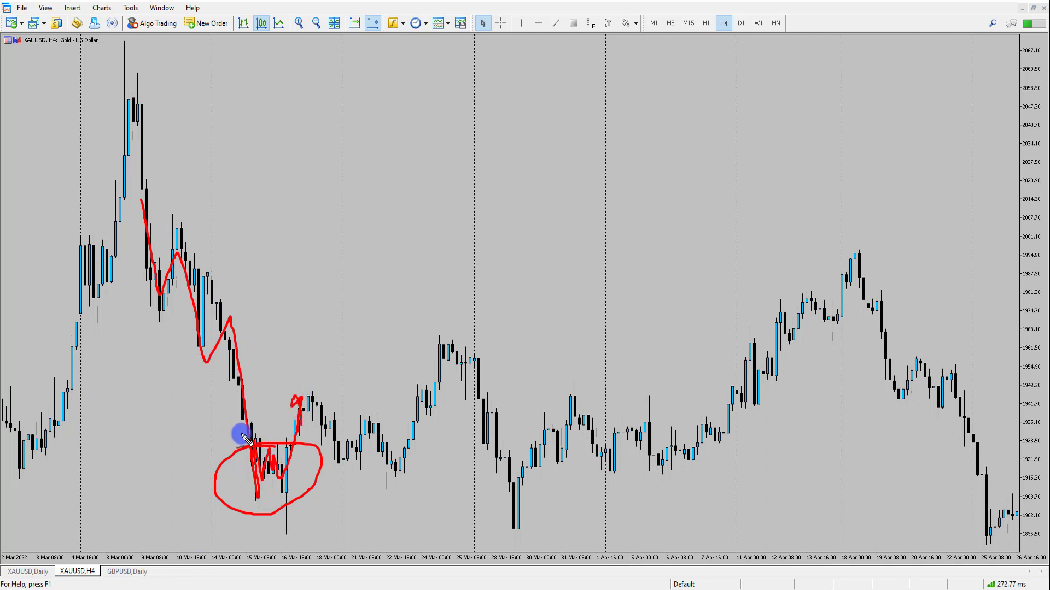
{"action": "left_click_drag", "start_coordinate": [242, 435], "coordinate": [351, 435]}
{"action": "left_click_drag", "start_coordinate": [416, 446], "coordinate": [431, 445]}
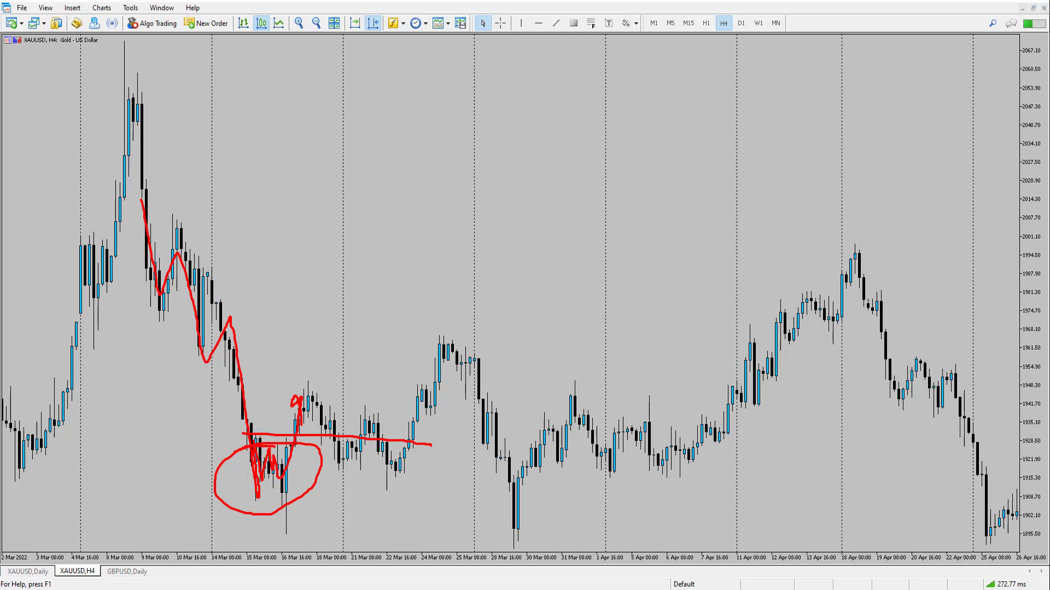
{"action": "key", "text": "Escape"}
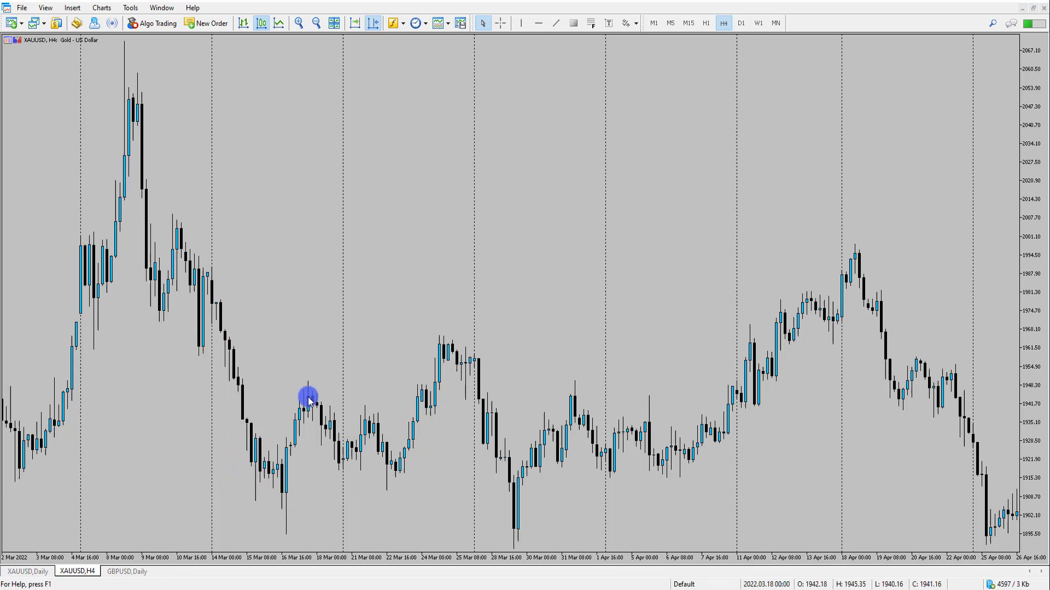
{"action": "left_click", "coordinate": [579, 23]}
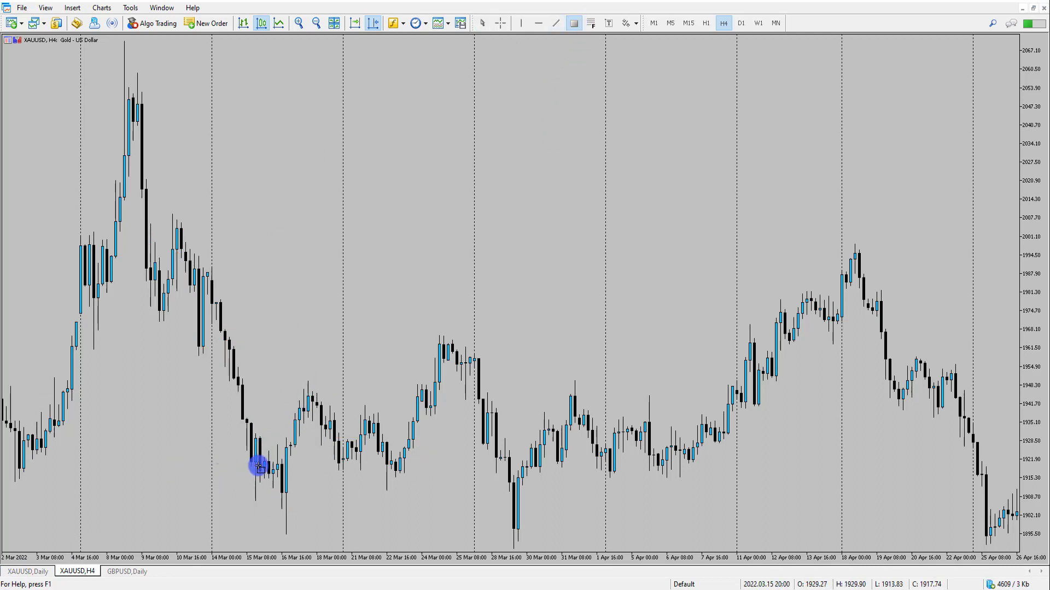
- Draw a rectangle from the 16 Mar low to 25 Mar, then circle its retests with a red pointer stroke
{"action": "mouse_move", "coordinate": [280, 462]}
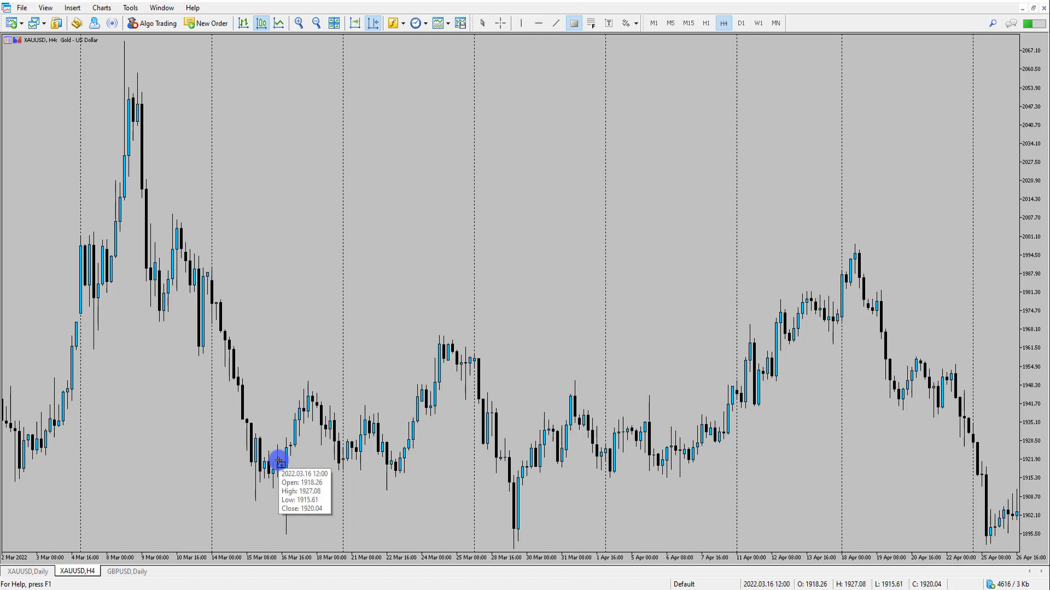
{"action": "left_click_drag", "start_coordinate": [280, 462], "coordinate": [486, 510]}
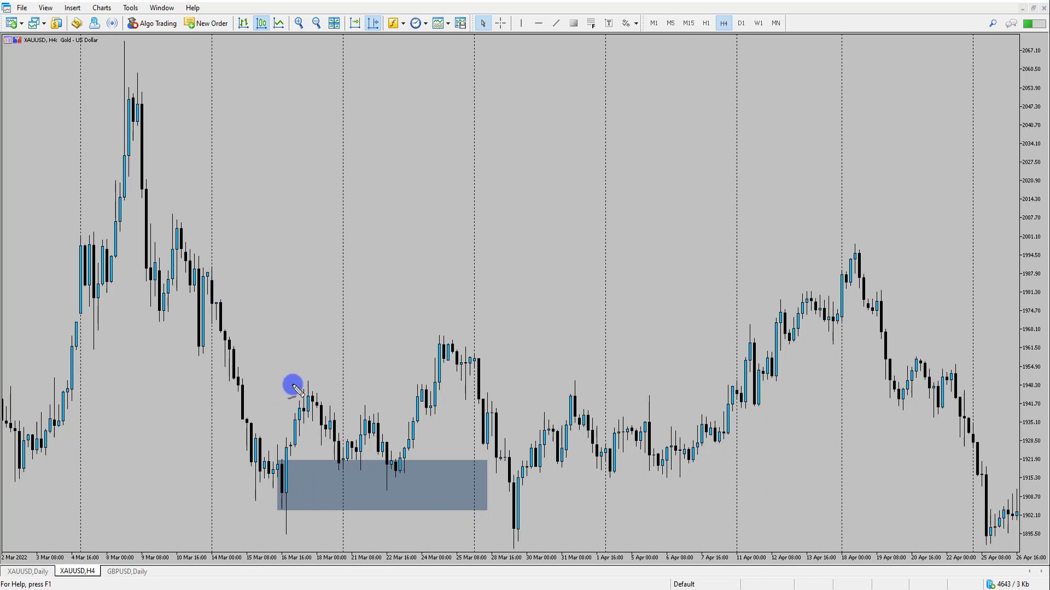
{"action": "mouse_move", "coordinate": [324, 471]}
{"action": "left_mouse_down"}
{"action": "mouse_move", "coordinate": [359, 478]}
{"action": "mouse_move", "coordinate": [345, 450]}
{"action": "mouse_move", "coordinate": [401, 481]}
{"action": "mouse_move", "coordinate": [384, 451]}
{"action": "left_mouse_up"}
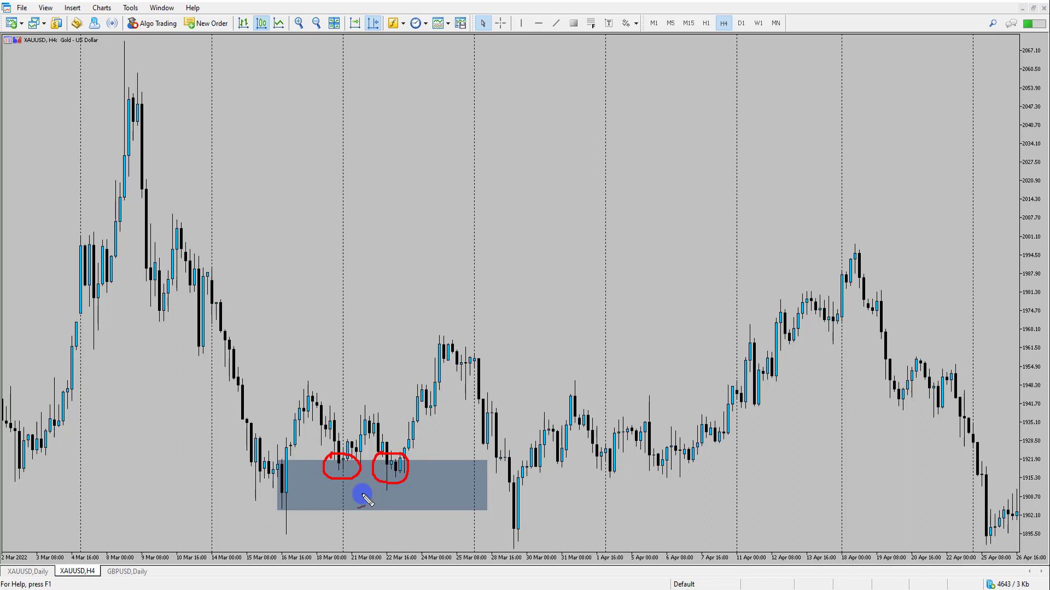
{"action": "mouse_move", "coordinate": [439, 497]}
{"action": "left_mouse_down"}
{"action": "mouse_move", "coordinate": [398, 472]}
{"action": "mouse_move", "coordinate": [395, 450]}
{"action": "mouse_move", "coordinate": [410, 443]}
{"action": "mouse_move", "coordinate": [437, 388]}
{"action": "mouse_move", "coordinate": [448, 402]}
{"action": "left_mouse_up"}
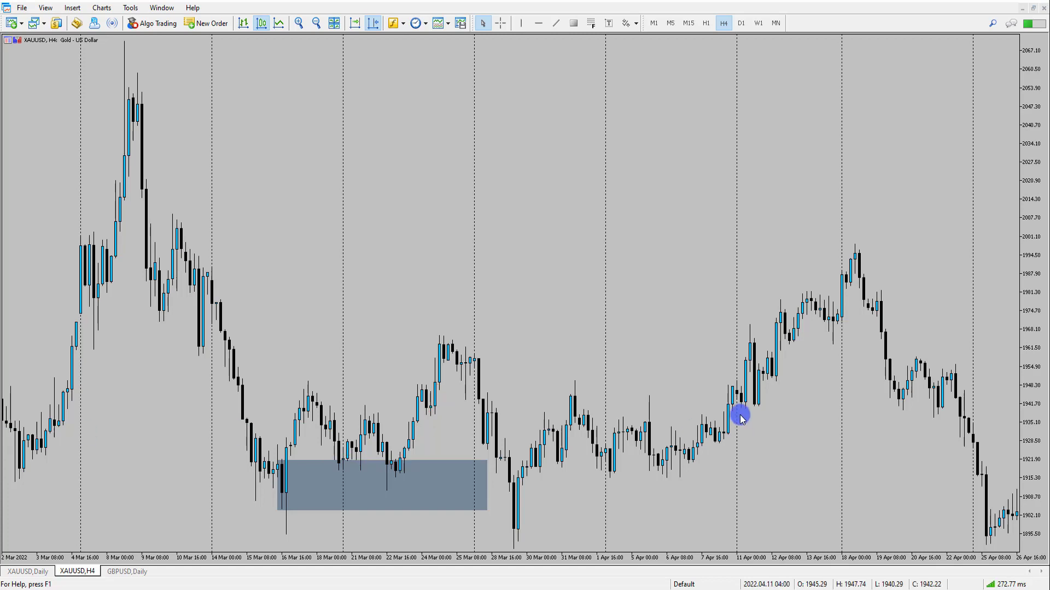
{"action": "scroll", "coordinate": [253, 258], "scroll_direction": "up", "scroll_amount": 2}
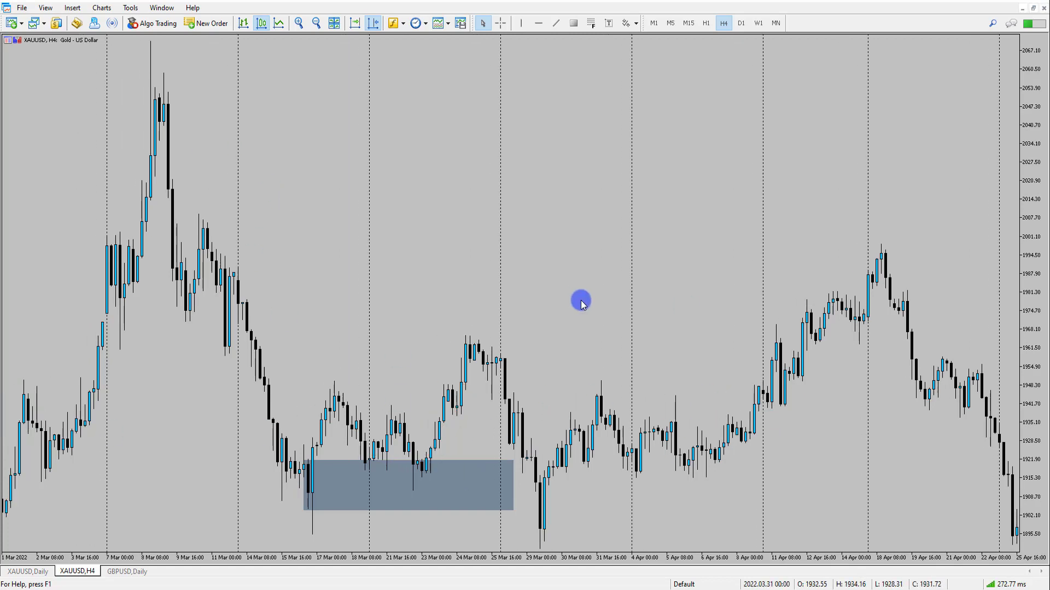
{"action": "scroll", "coordinate": [547, 284], "scroll_direction": "down", "scroll_amount": 10}
{"action": "scroll", "coordinate": [771, 230], "scroll_direction": "down", "scroll_amount": 2}
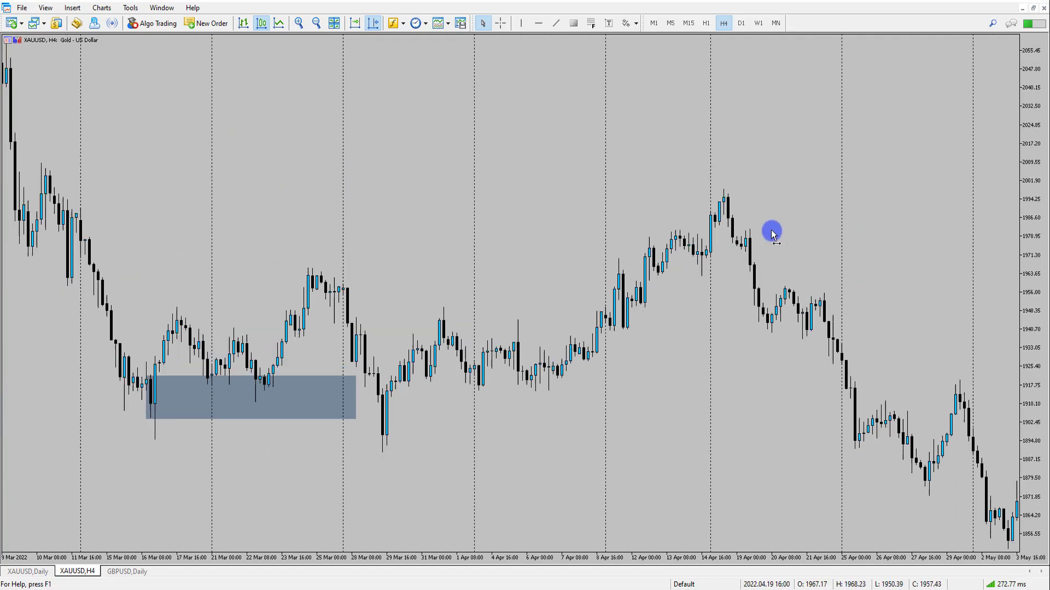
{"action": "scroll", "coordinate": [771, 229], "scroll_direction": "up", "scroll_amount": 4}
{"action": "left_click", "coordinate": [561, 24]}
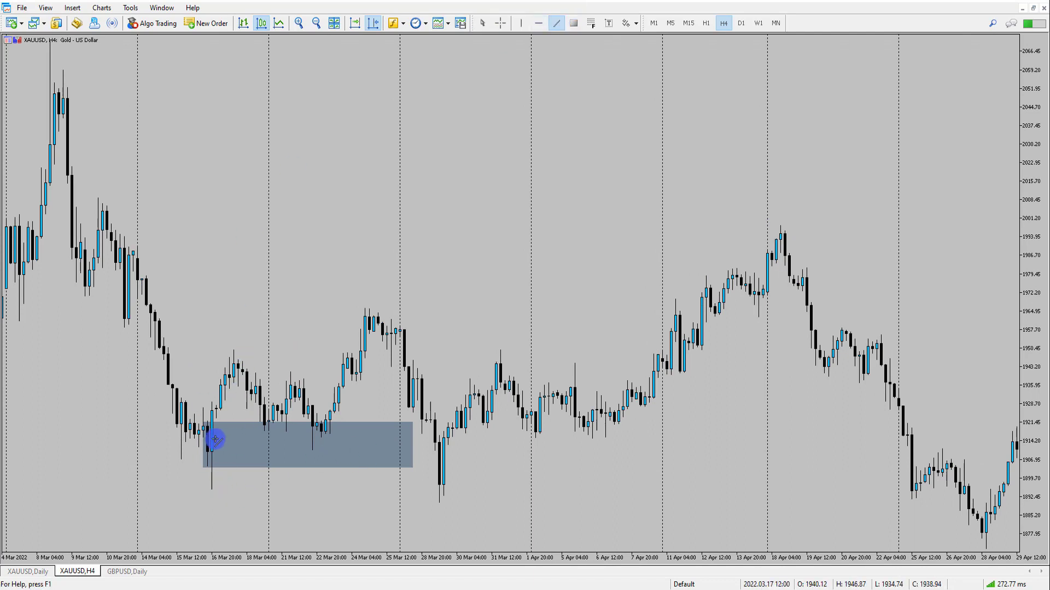
{"action": "left_click_drag", "start_coordinate": [210, 489], "coordinate": [492, 489]}
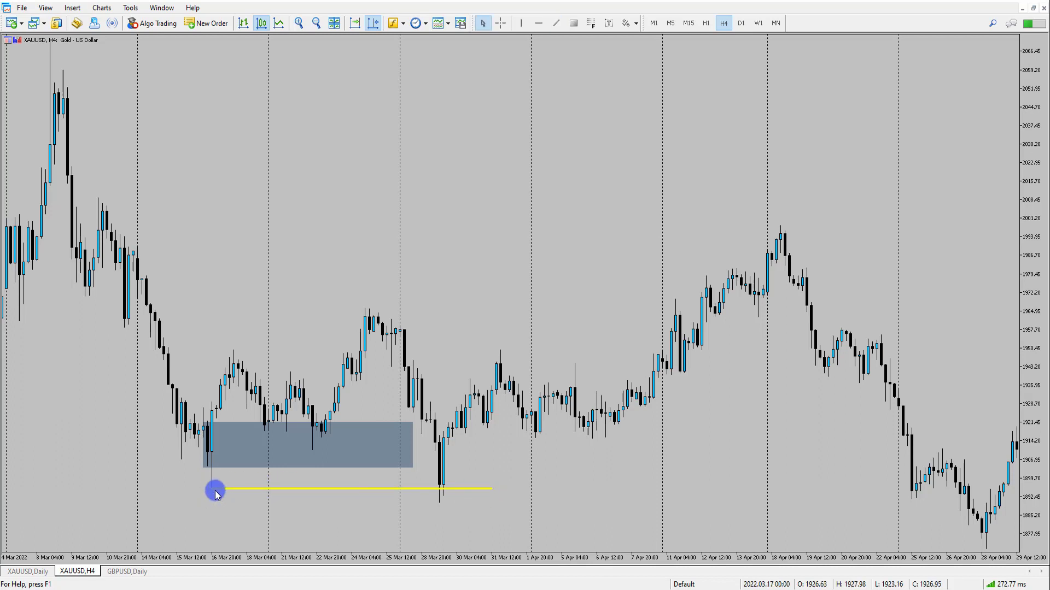
{"action": "left_click", "coordinate": [644, 114]}
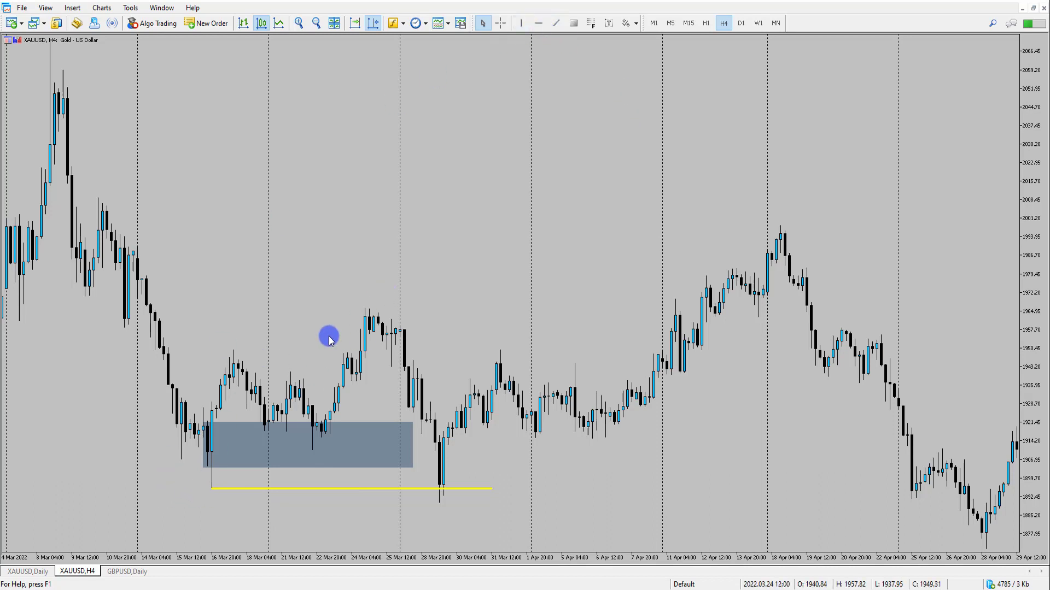
{"action": "middle_click", "coordinate": [210, 487]}
{"action": "left_click_drag", "start_coordinate": [213, 488], "coordinate": [367, 307]}
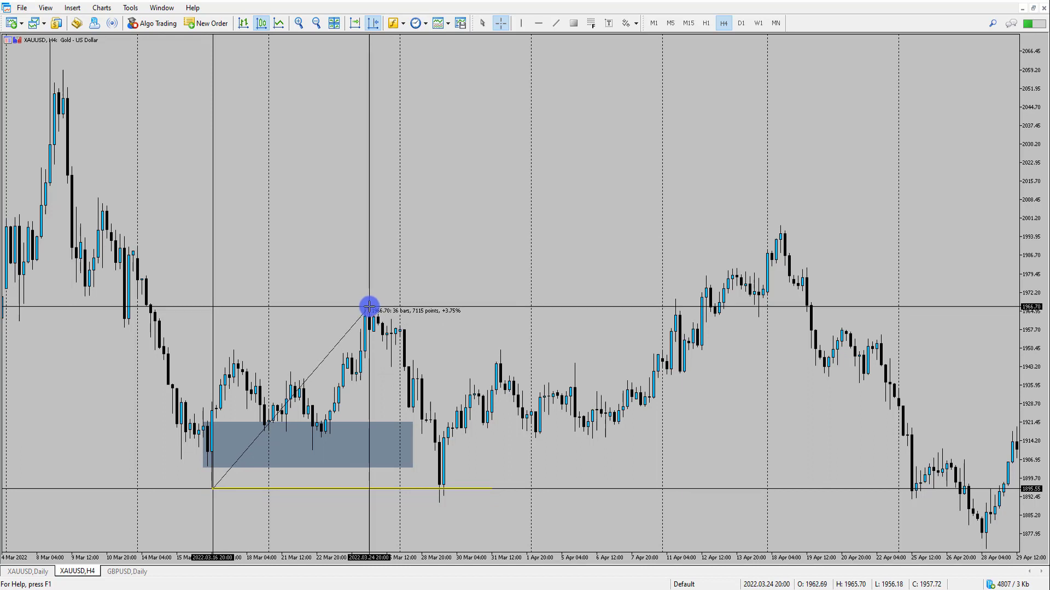
{"action": "left_click_drag", "start_coordinate": [369, 308], "coordinate": [369, 307]}
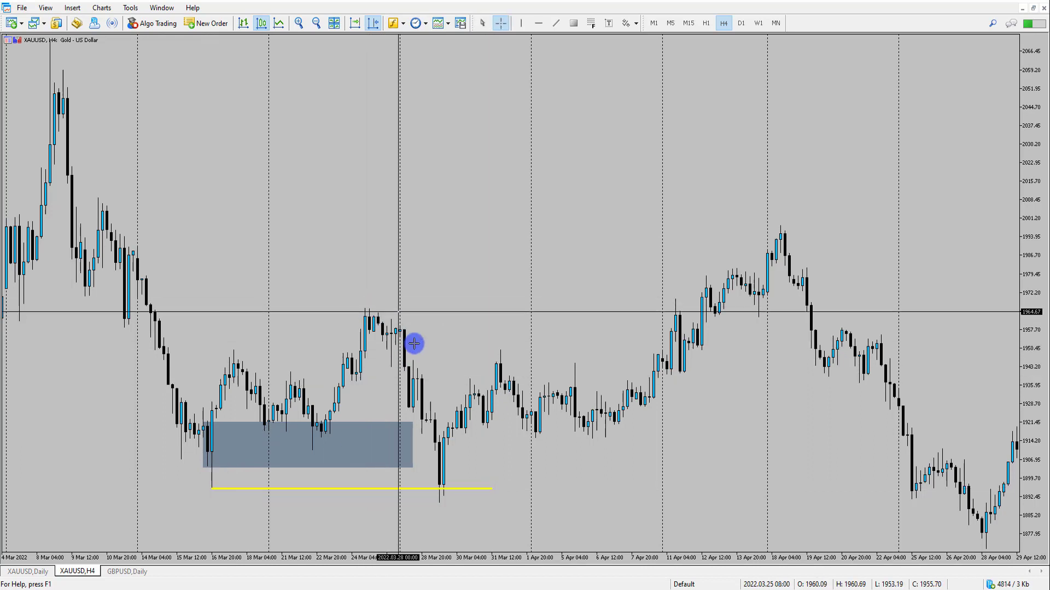
{"action": "mouse_move", "coordinate": [428, 486]}
{"action": "left_mouse_down"}
{"action": "mouse_move", "coordinate": [436, 494]}
{"action": "mouse_move", "coordinate": [424, 494]}
{"action": "left_mouse_up"}
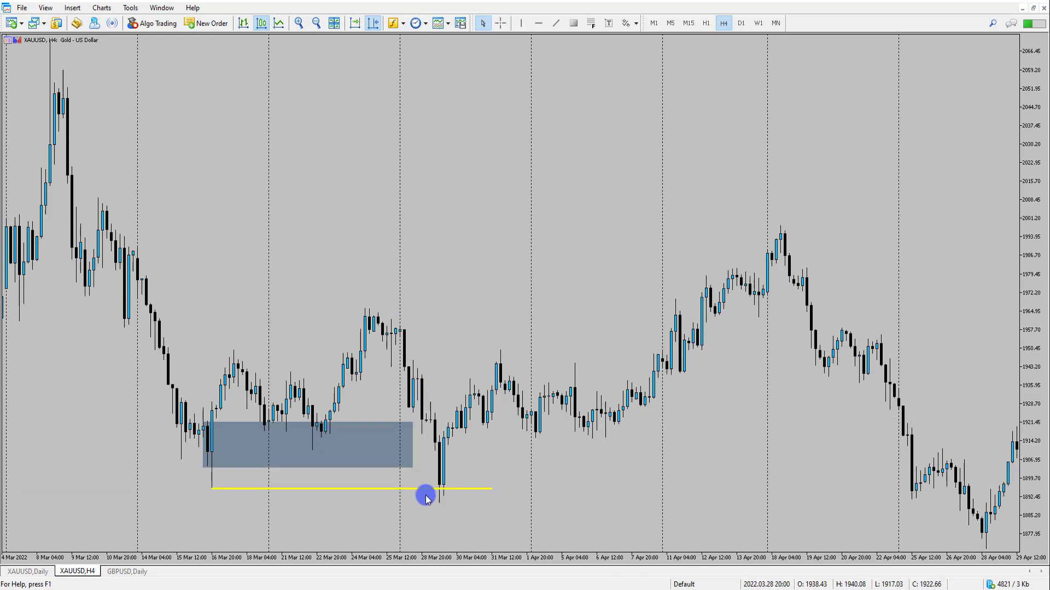
{"action": "middle_click", "coordinate": [448, 482]}
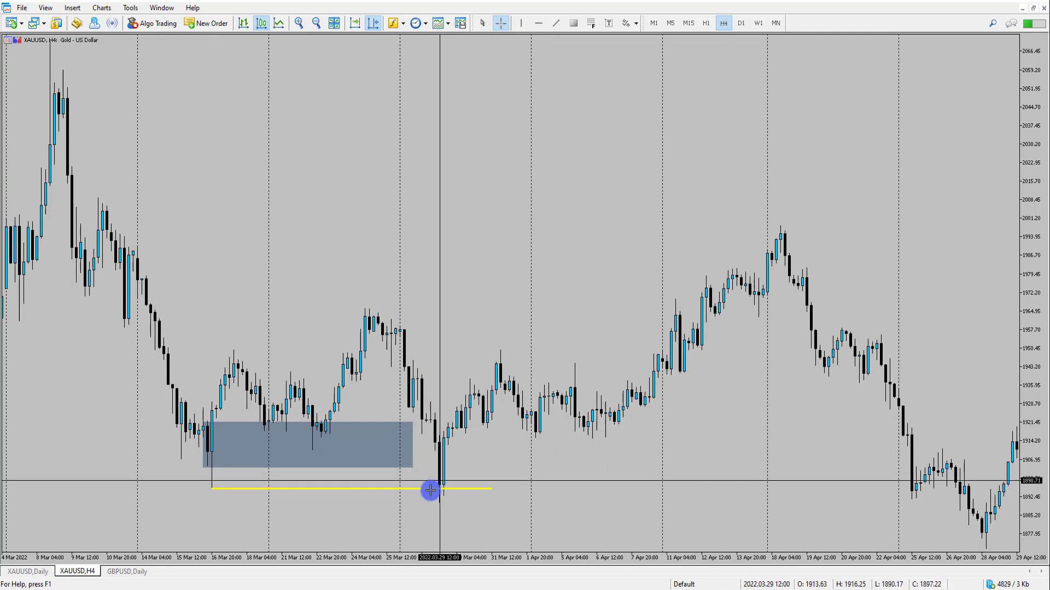
{"action": "left_click_drag", "start_coordinate": [441, 492], "coordinate": [782, 225]}
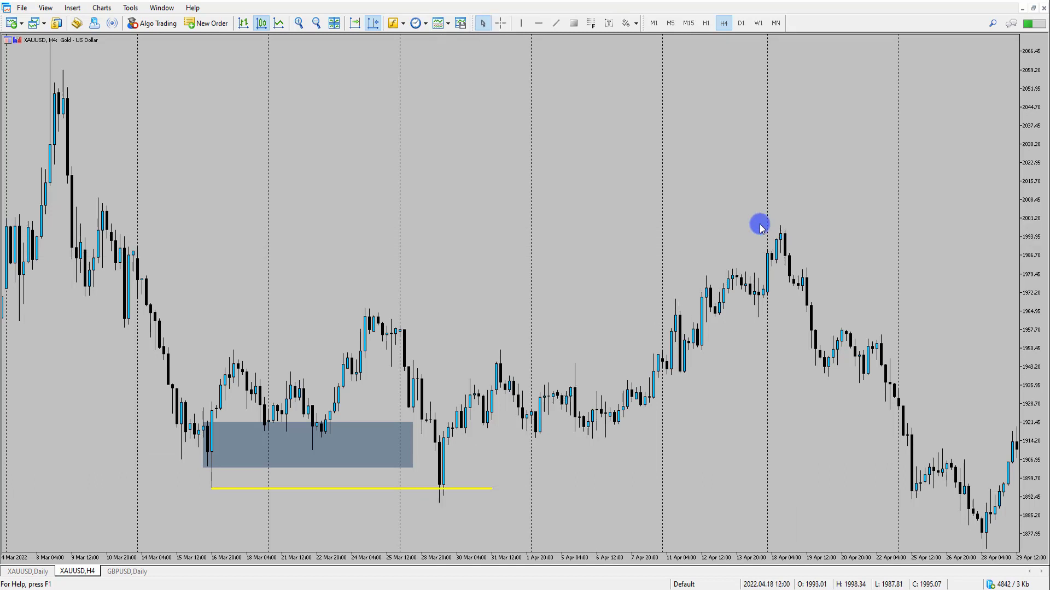
- Scroll the chart back until 28 Feb 2022 appears at the left edge
{"action": "scroll", "coordinate": [499, 223], "scroll_direction": "up", "scroll_amount": 2}
{"action": "scroll", "coordinate": [433, 332], "scroll_direction": "up", "scroll_amount": 4}
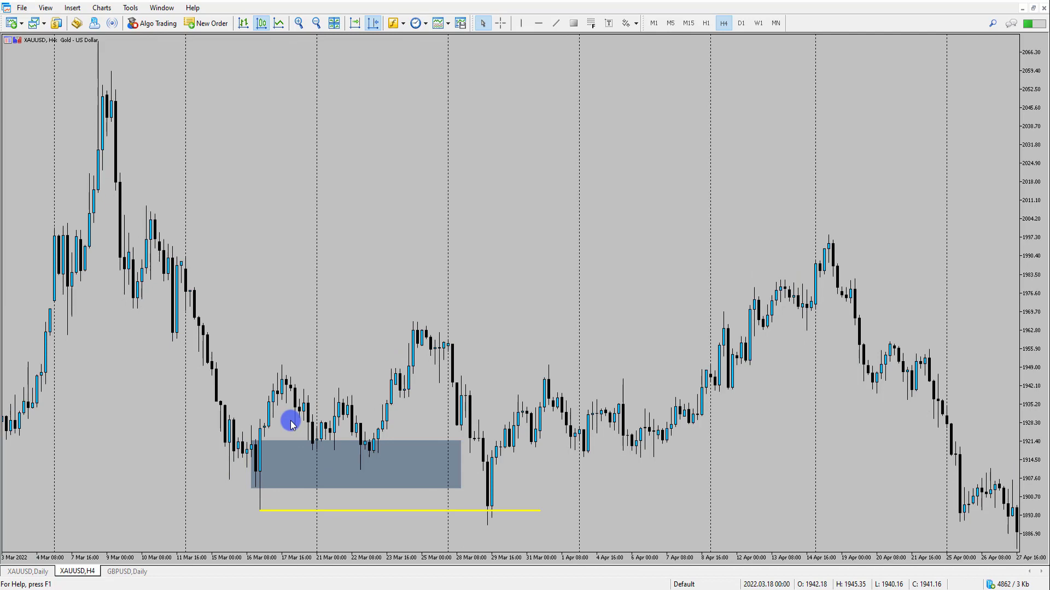
{"action": "scroll", "coordinate": [364, 351], "scroll_direction": "down", "scroll_amount": 10}
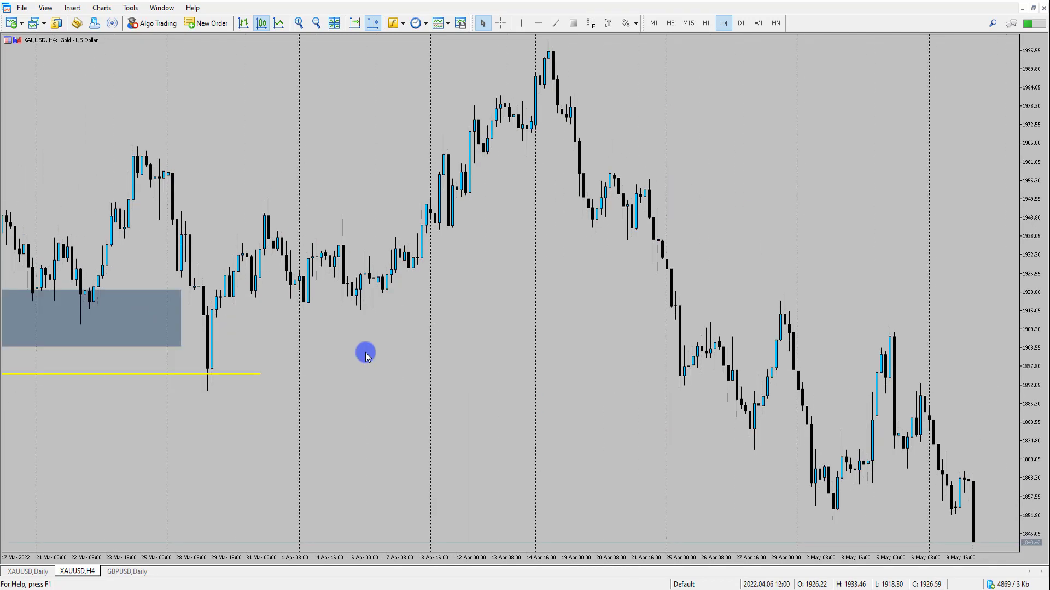
{"action": "scroll", "coordinate": [420, 317], "scroll_direction": "up", "scroll_amount": 3}
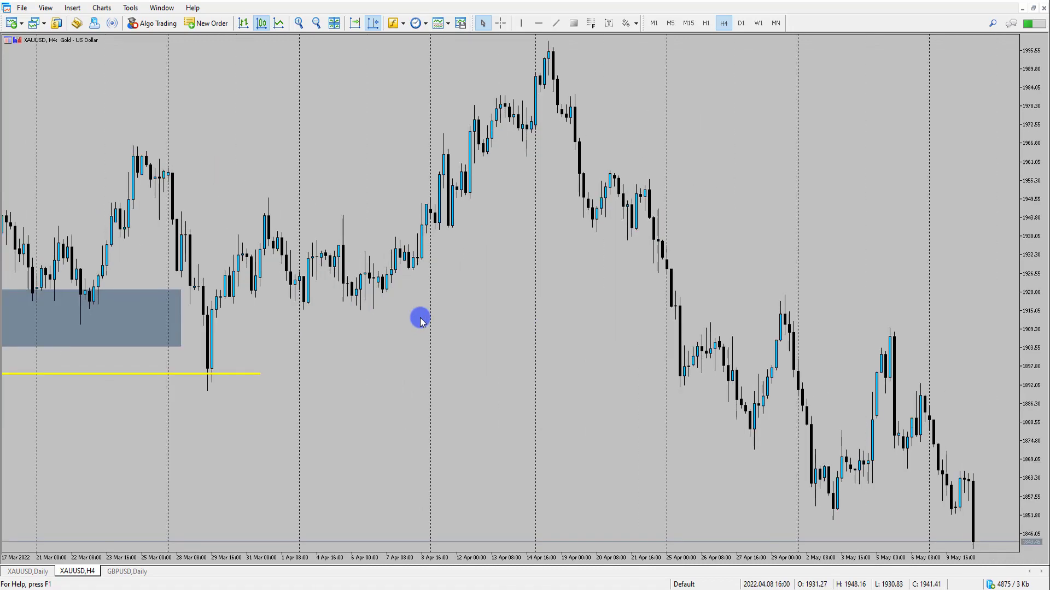
{"action": "scroll", "coordinate": [419, 320], "scroll_direction": "up", "scroll_amount": 8}
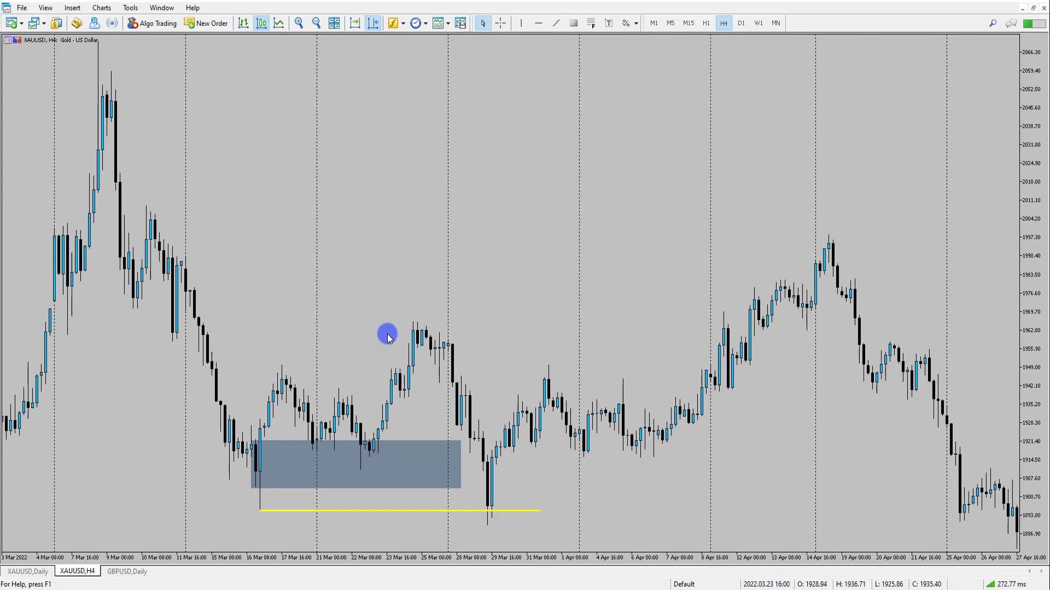
{"action": "scroll", "coordinate": [391, 338], "scroll_direction": "up", "scroll_amount": 5}
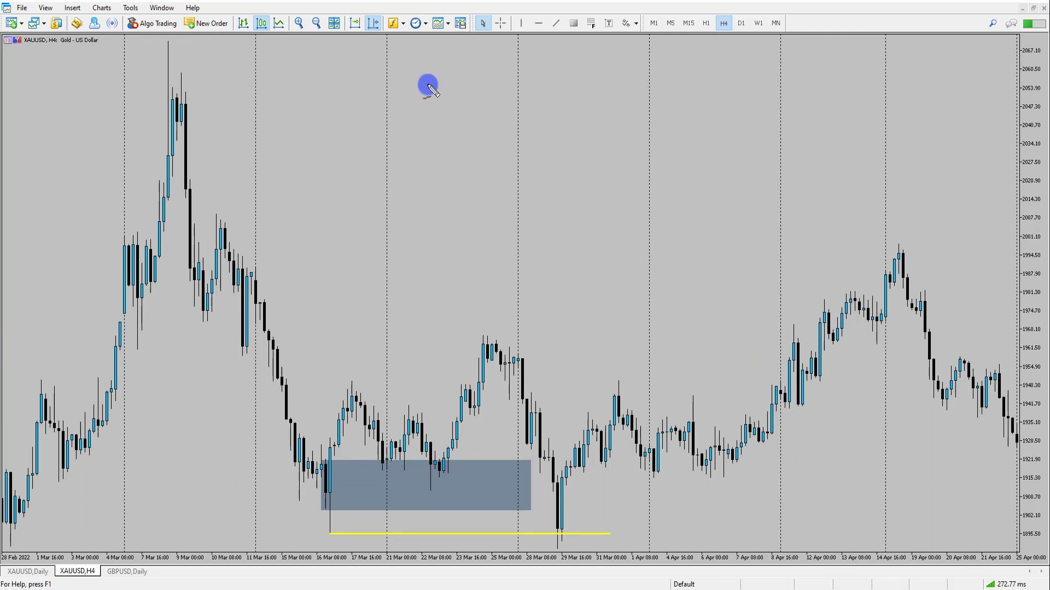
- Sketch a red falling zig-zag with a box, dashed level, downward arrow and top line
{"action": "mouse_move", "coordinate": [437, 85]}
{"action": "left_mouse_down"}
{"action": "mouse_move", "coordinate": [459, 126]}
{"action": "mouse_move", "coordinate": [514, 131]}
{"action": "mouse_move", "coordinate": [550, 225]}
{"action": "mouse_move", "coordinate": [621, 252]}
{"action": "left_mouse_up"}
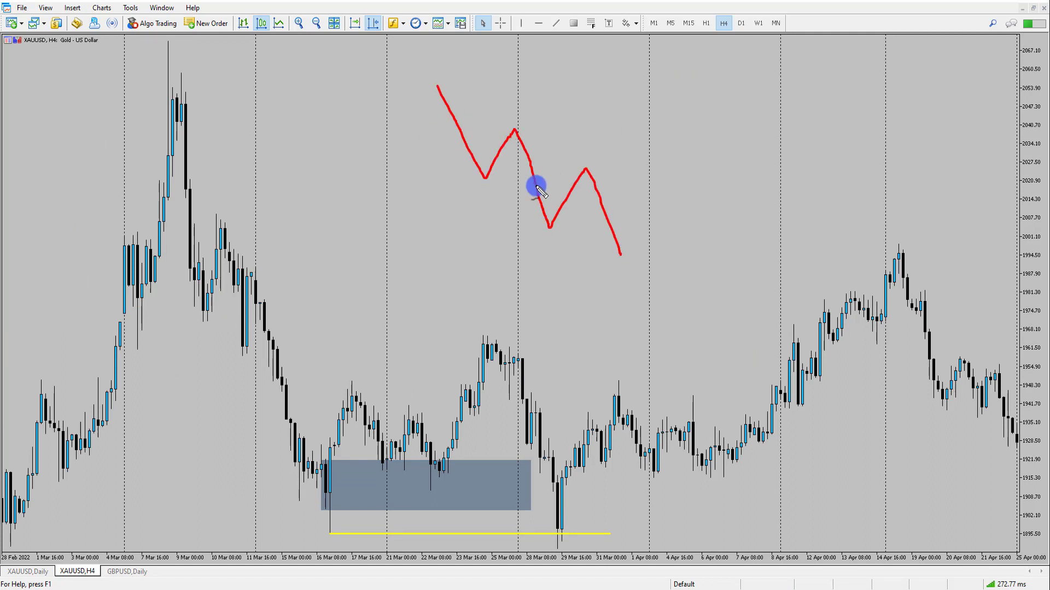
{"action": "mouse_move", "coordinate": [510, 114]}
{"action": "left_mouse_down"}
{"action": "mouse_move", "coordinate": [511, 141]}
{"action": "mouse_move", "coordinate": [629, 159]}
{"action": "left_mouse_up"}
{"action": "left_click_drag", "start_coordinate": [503, 111], "coordinate": [622, 131]}
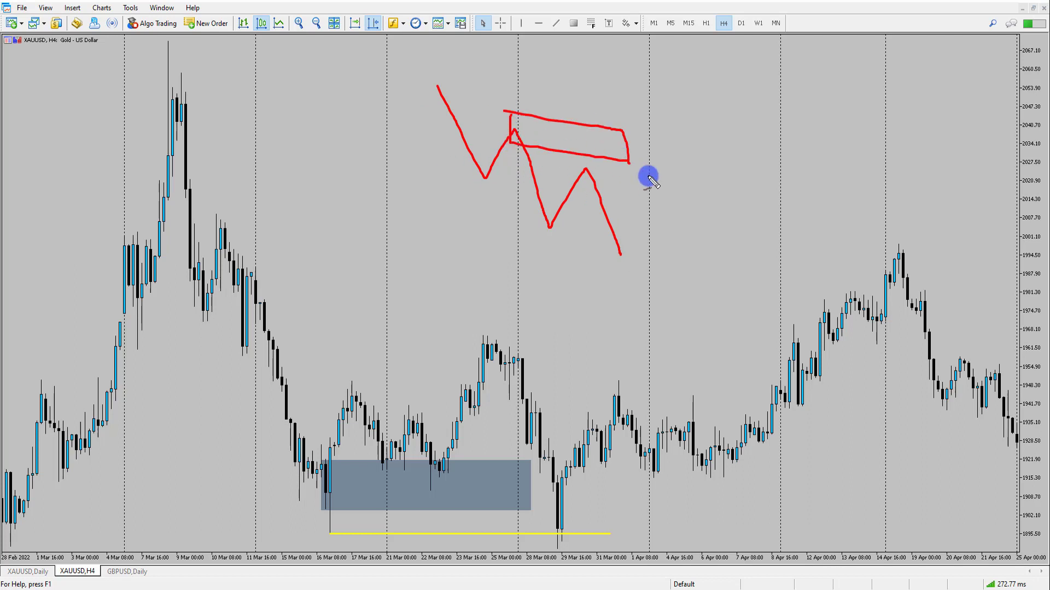
{"action": "mouse_move", "coordinate": [485, 187]}
{"action": "left_mouse_down"}
{"action": "mouse_move", "coordinate": [644, 187]}
{"action": "mouse_move", "coordinate": [645, 292]}
{"action": "mouse_move", "coordinate": [663, 261]}
{"action": "left_mouse_up"}
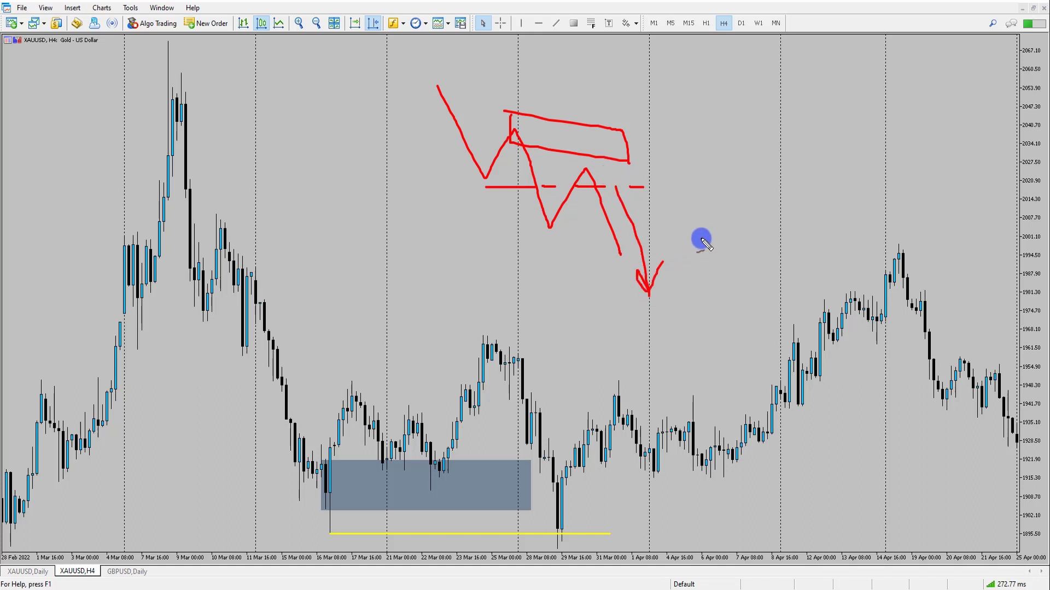
{"action": "left_click_drag", "start_coordinate": [413, 84], "coordinate": [681, 89]}
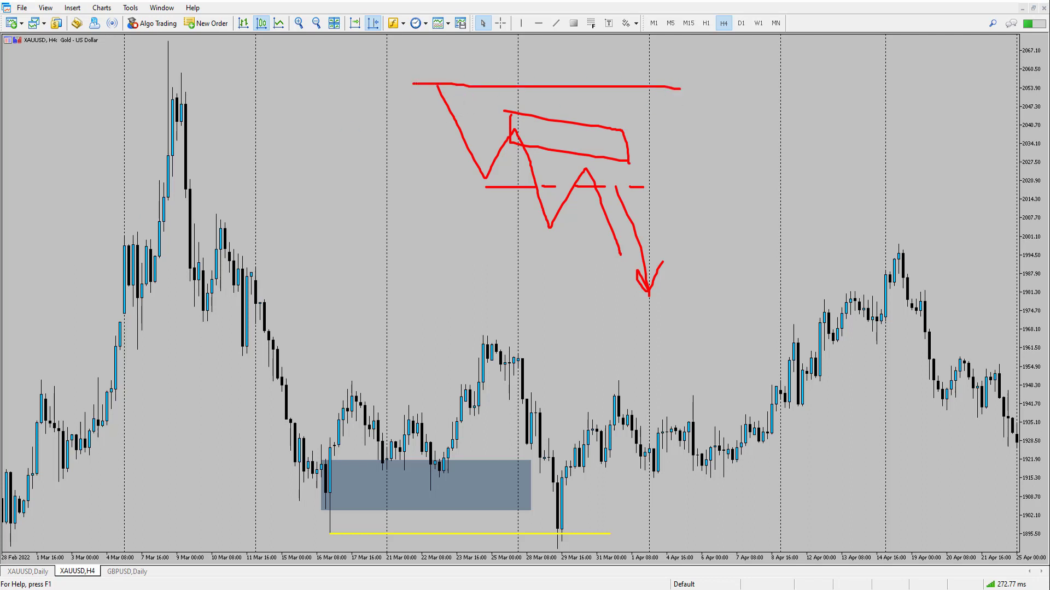
- Clear the red sketch and draw a yellow trendline from the 8 Mar high near 2070 rightward
{"action": "key", "text": "Escape"}
{"action": "left_click", "coordinate": [556, 23]}
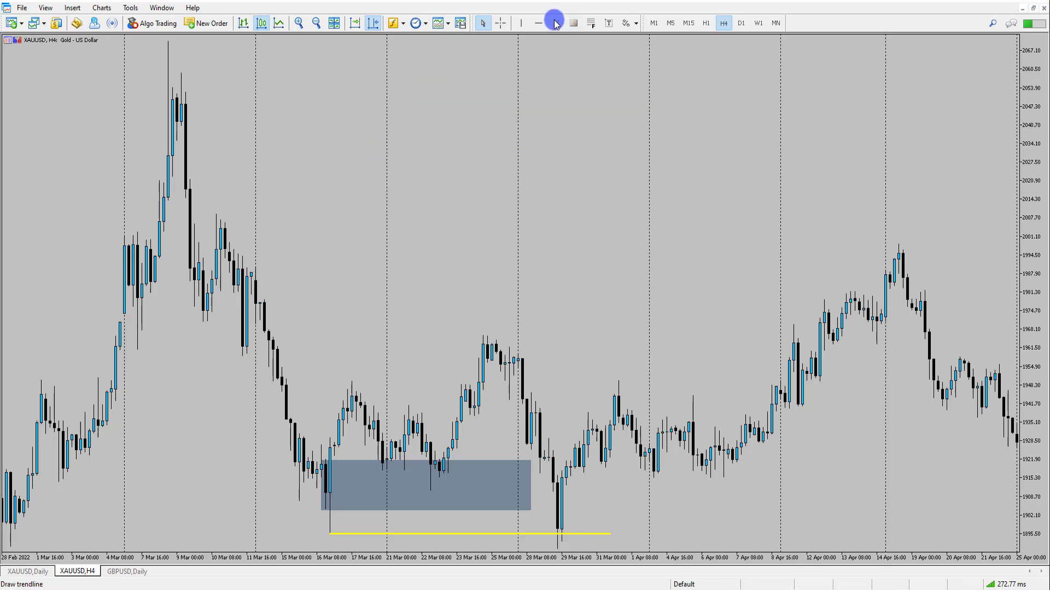
{"action": "left_click_drag", "start_coordinate": [169, 40], "coordinate": [1009, 41]}
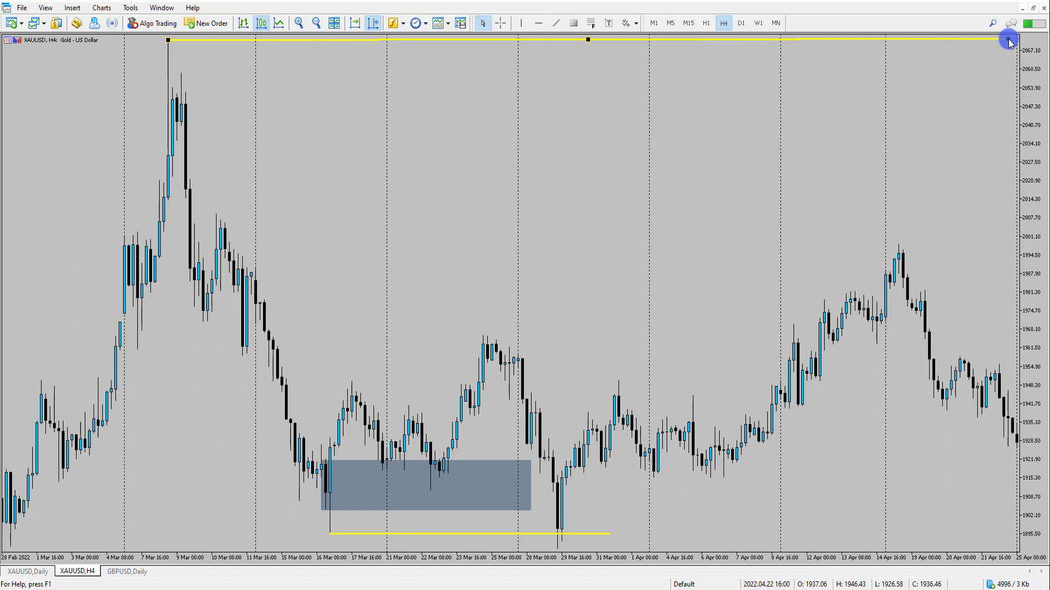
{"action": "left_click", "coordinate": [174, 46]}
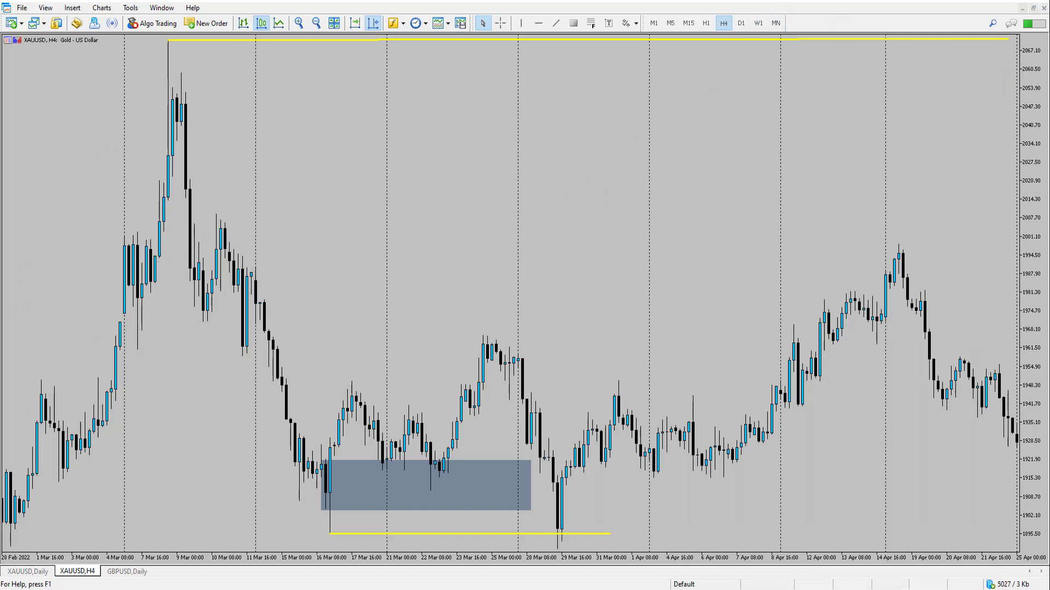
{"action": "mouse_move", "coordinate": [101, 393]}
{"action": "left_mouse_down"}
{"action": "mouse_move", "coordinate": [140, 258]}
{"action": "mouse_move", "coordinate": [188, 192]}
{"action": "mouse_move", "coordinate": [223, 246]}
{"action": "mouse_move", "coordinate": [235, 361]}
{"action": "left_mouse_up"}
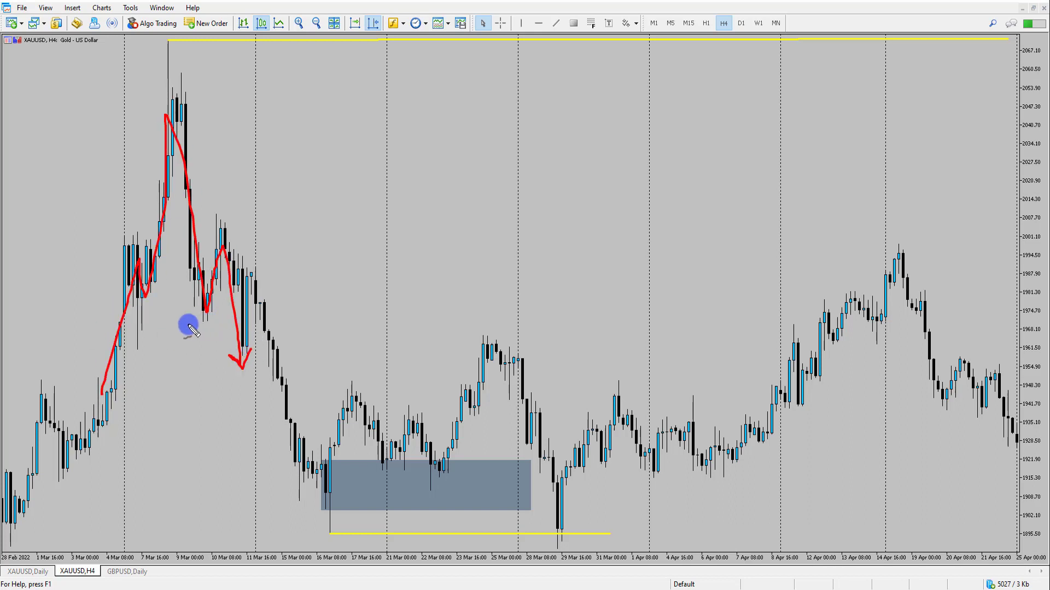
{"action": "left_click_drag", "start_coordinate": [187, 324], "coordinate": [255, 325]}
{"action": "left_click_drag", "start_coordinate": [189, 358], "coordinate": [222, 345]}
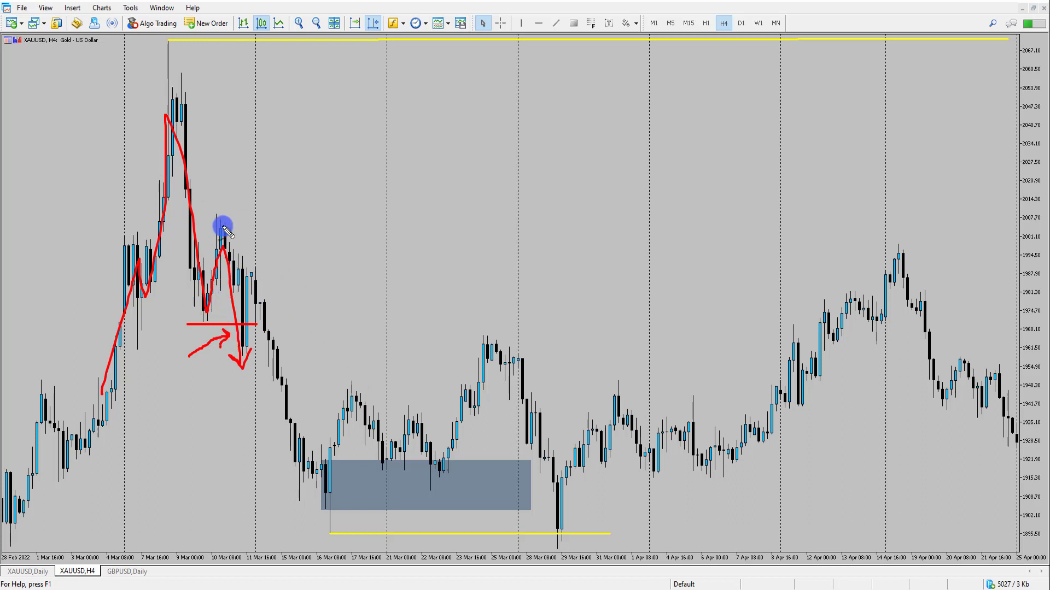
{"action": "left_click_drag", "start_coordinate": [249, 212], "coordinate": [254, 243]}
- Clear the red sketches and draw a rectangle from 10 Mar to the April peak, about 1982–1996
{"action": "key", "text": "Escape"}
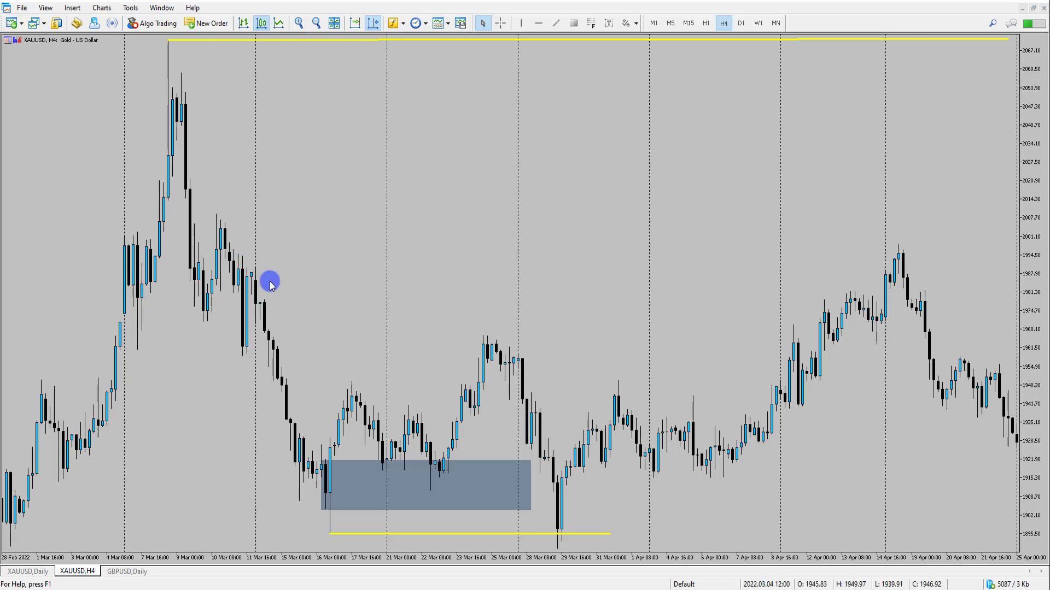
{"action": "left_click", "coordinate": [574, 23]}
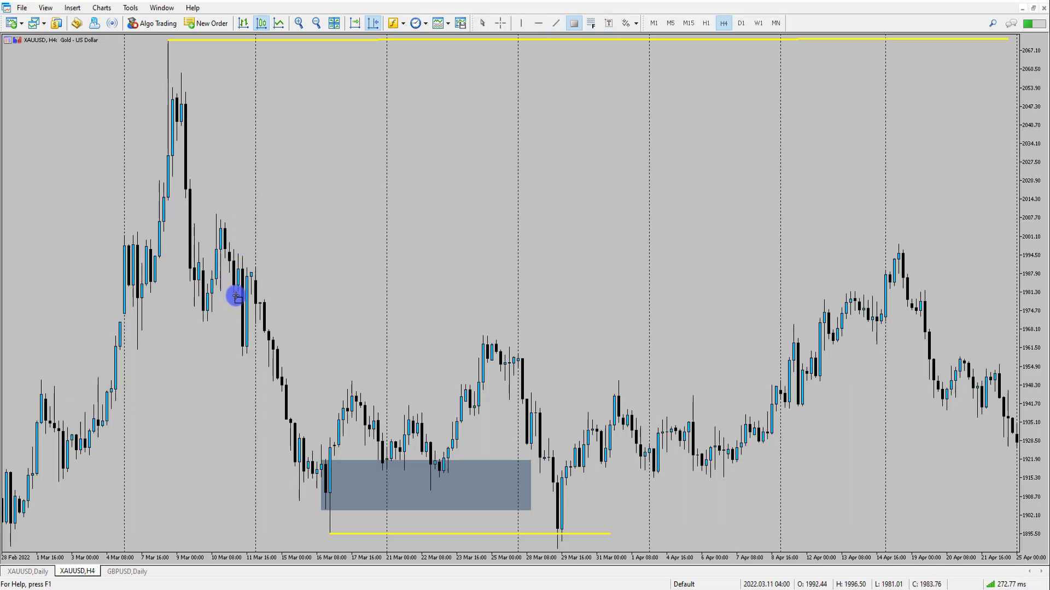
{"action": "left_click_drag", "start_coordinate": [236, 292], "coordinate": [969, 255]}
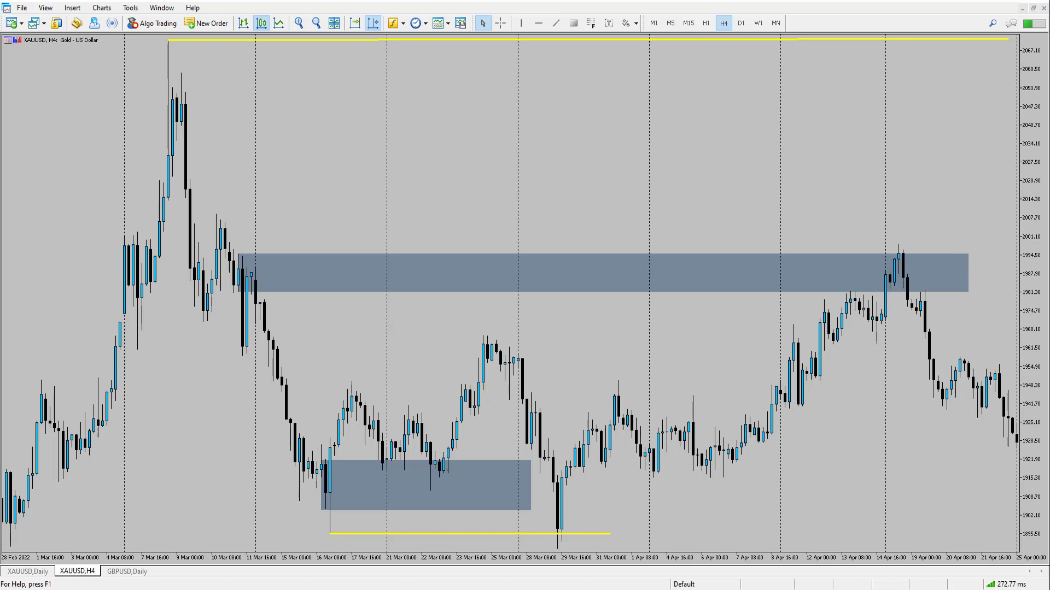
- Circle the mid-April peak in red with an arrow and the drop path, then clear them
{"action": "mouse_move", "coordinate": [908, 243]}
{"action": "left_mouse_down"}
{"action": "mouse_move", "coordinate": [885, 285]}
{"action": "mouse_move", "coordinate": [925, 274]}
{"action": "left_mouse_up"}
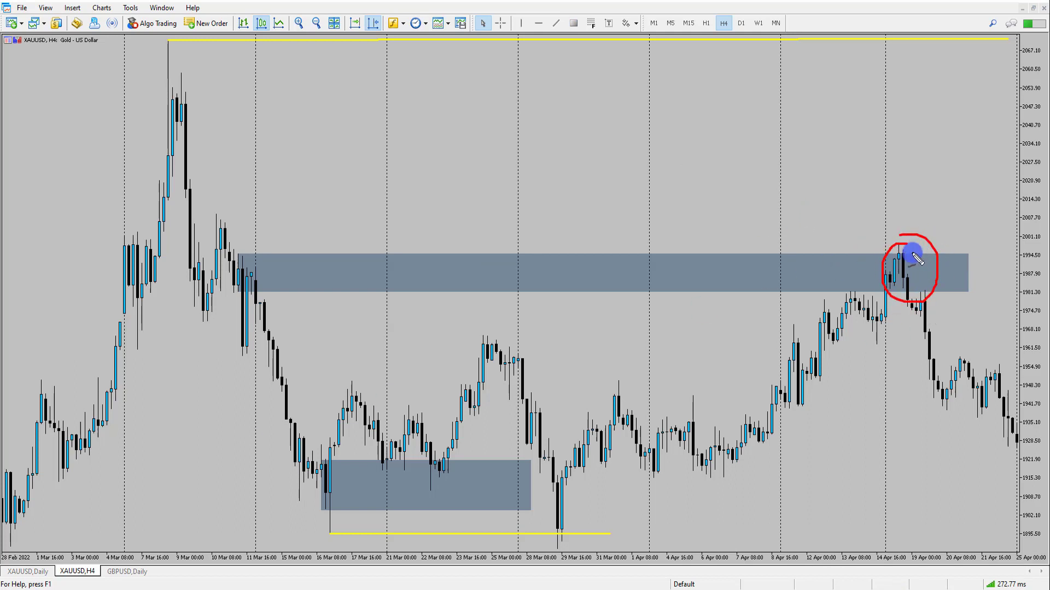
{"action": "left_click_drag", "start_coordinate": [903, 207], "coordinate": [908, 244]}
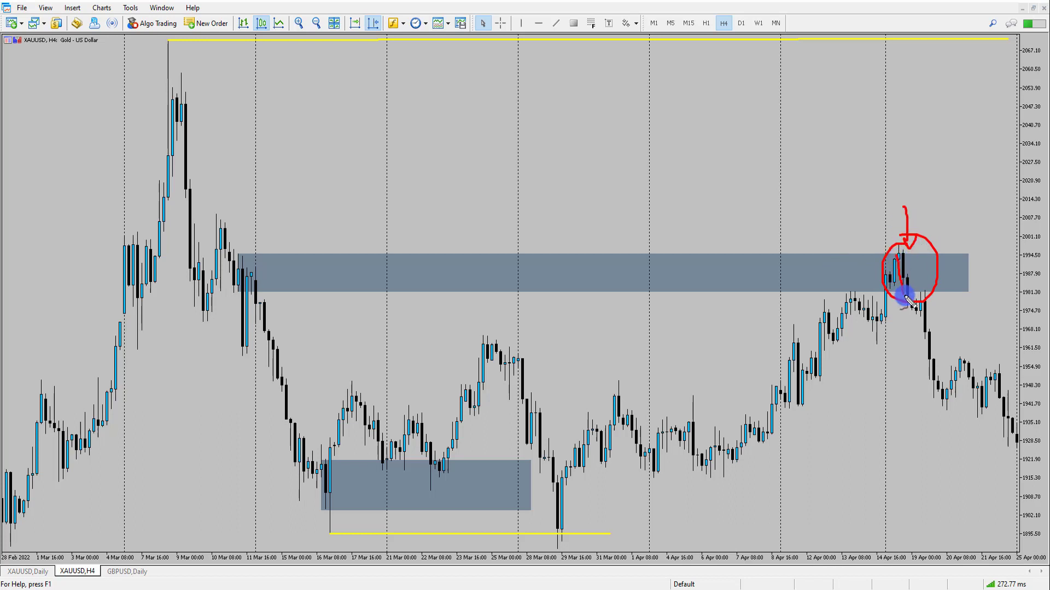
{"action": "mouse_move", "coordinate": [906, 300]}
{"action": "left_mouse_down"}
{"action": "mouse_move", "coordinate": [942, 389]}
{"action": "mouse_move", "coordinate": [963, 384]}
{"action": "left_mouse_up"}
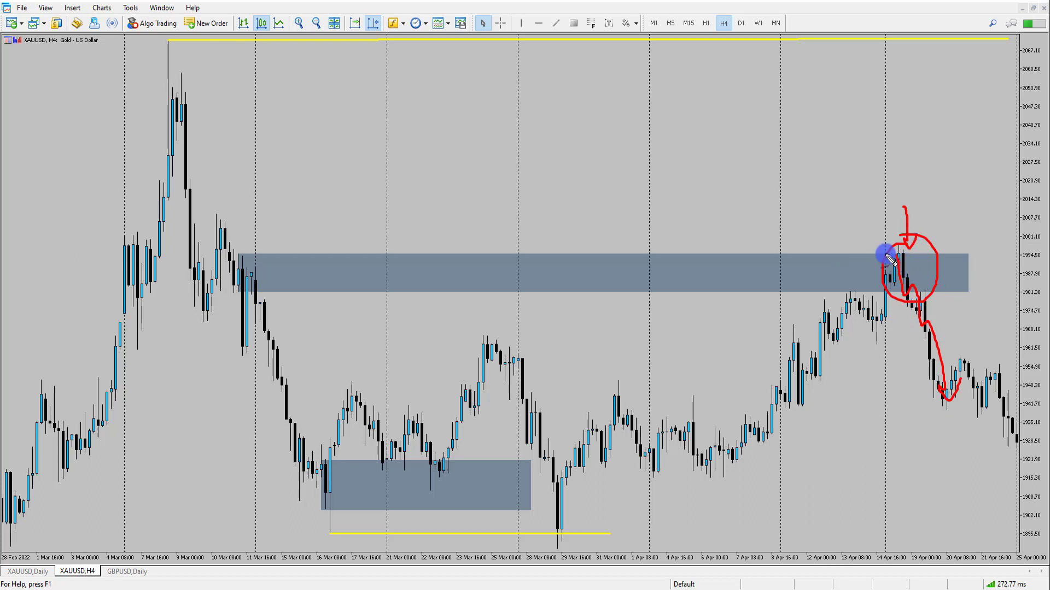
{"action": "key", "text": "Escape"}
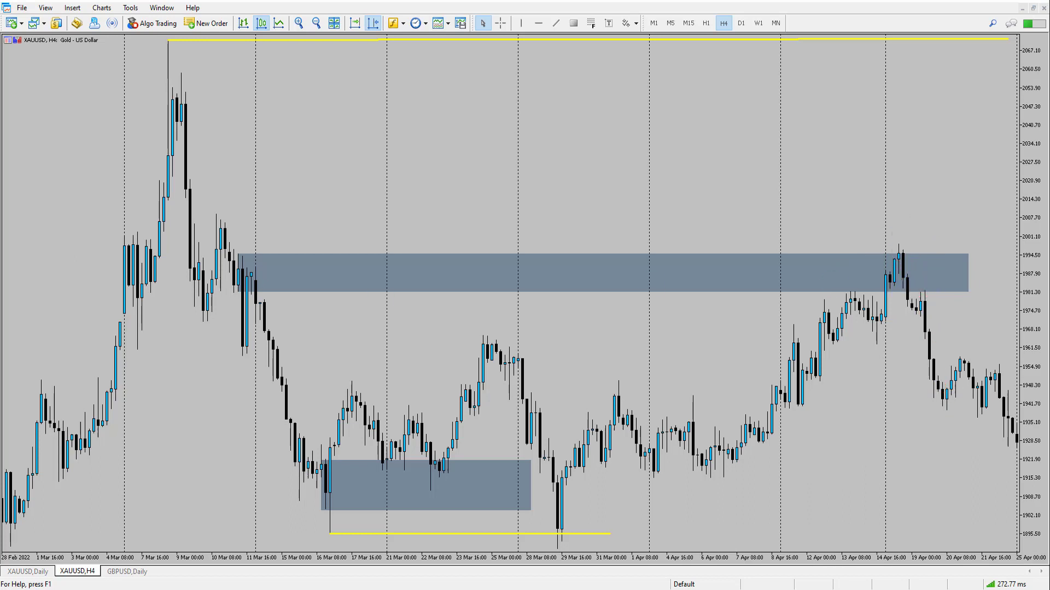
- Zoom the chart out twice and switch it to the D1 daily timeframe
{"action": "scroll", "coordinate": [543, 189], "scroll_direction": "right", "scroll_amount": 5}
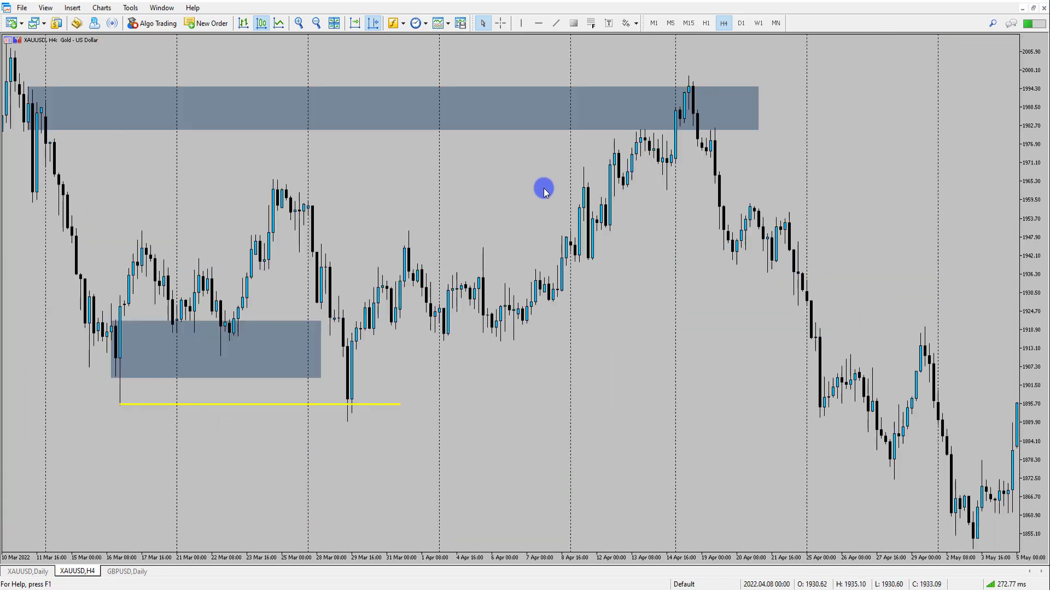
{"action": "scroll", "coordinate": [543, 188], "scroll_direction": "left", "scroll_amount": 4}
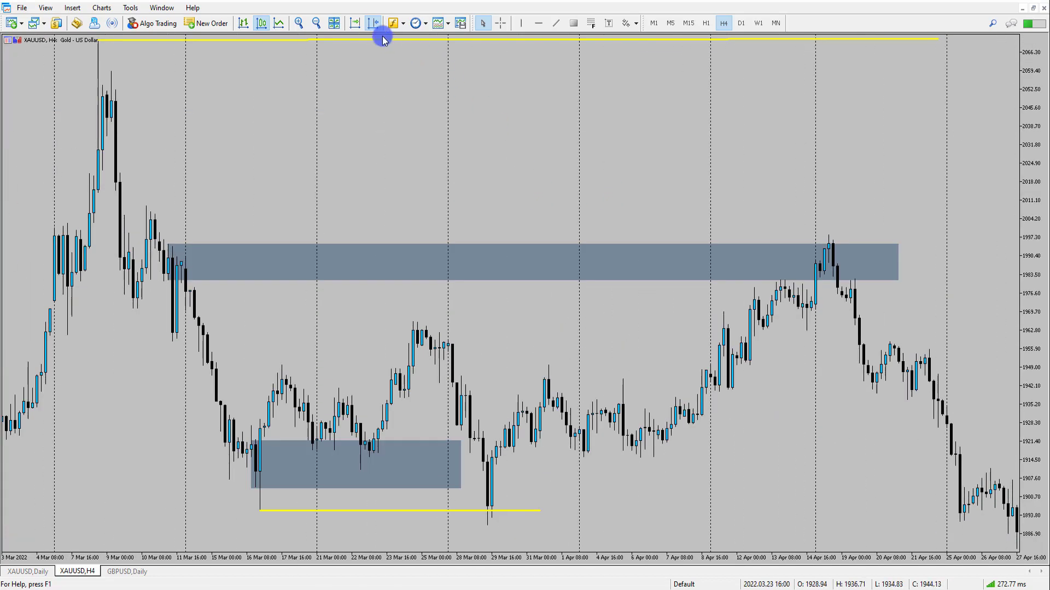
{"action": "left_click", "coordinate": [316, 23]}
{"action": "scroll", "coordinate": [754, 205], "scroll_direction": "left", "scroll_amount": 5}
{"action": "scroll", "coordinate": [785, 217], "scroll_direction": "left", "scroll_amount": 6}
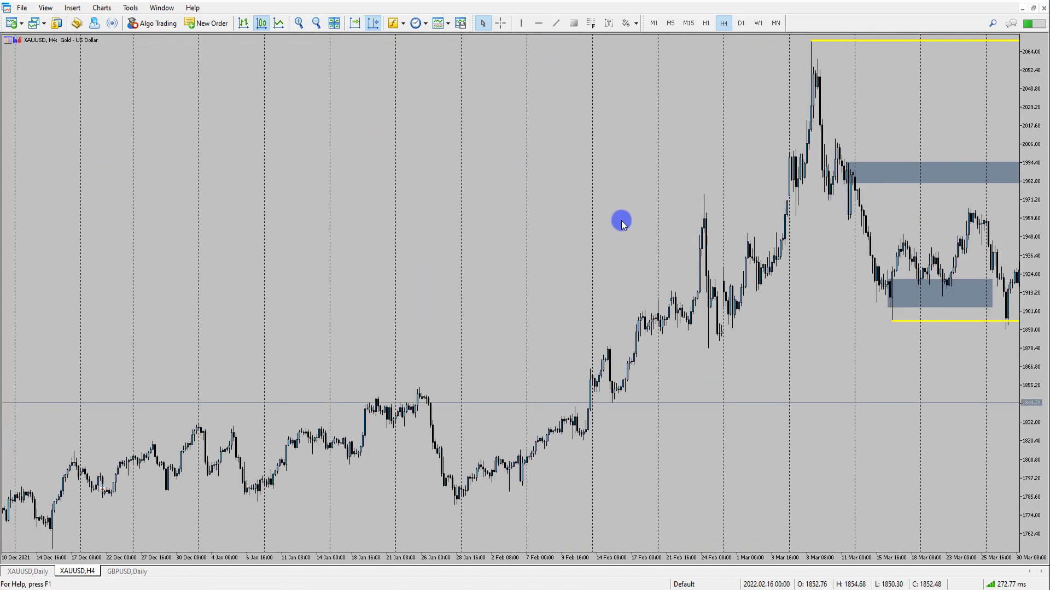
{"action": "left_click", "coordinate": [317, 23]}
{"action": "left_click", "coordinate": [741, 22]}
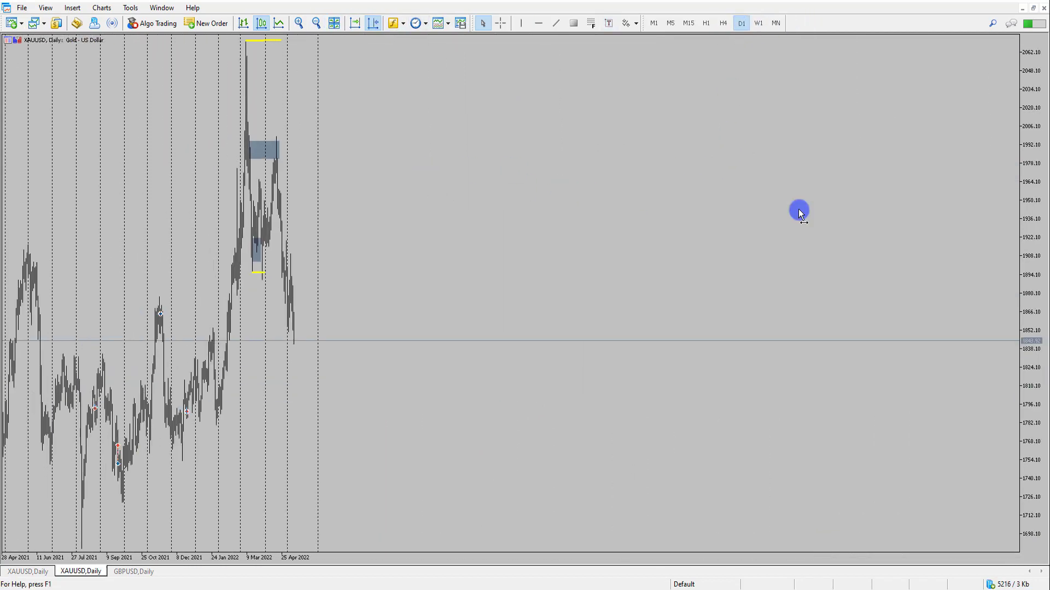
- Cancel the Trend Line tool, zoom in, and scroll to the 2020–2021 price history
{"action": "left_click", "coordinate": [557, 24]}
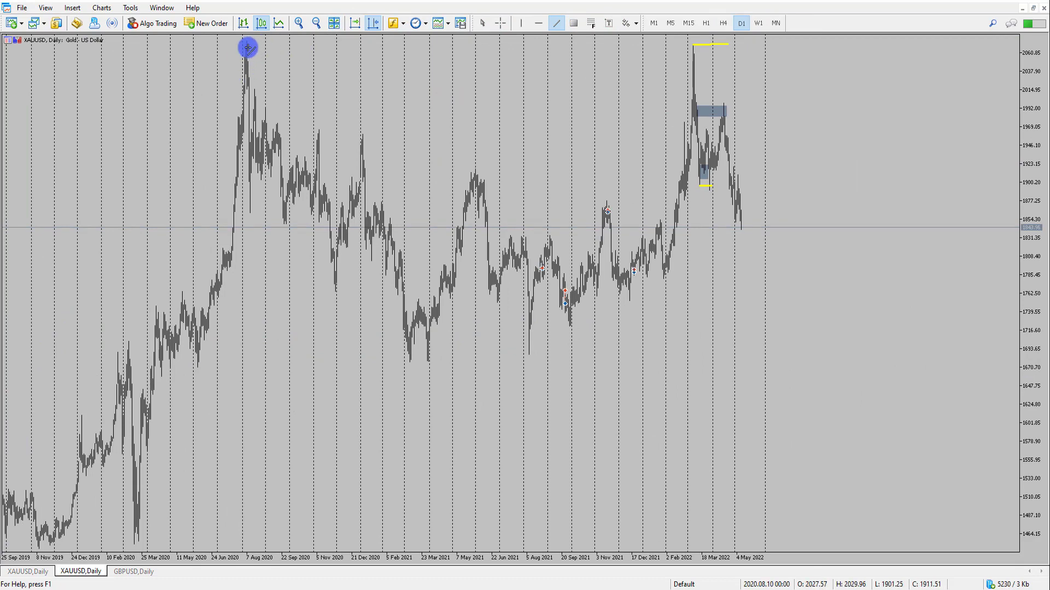
{"action": "right_click", "coordinate": [316, 47]}
{"action": "left_click", "coordinate": [297, 43]}
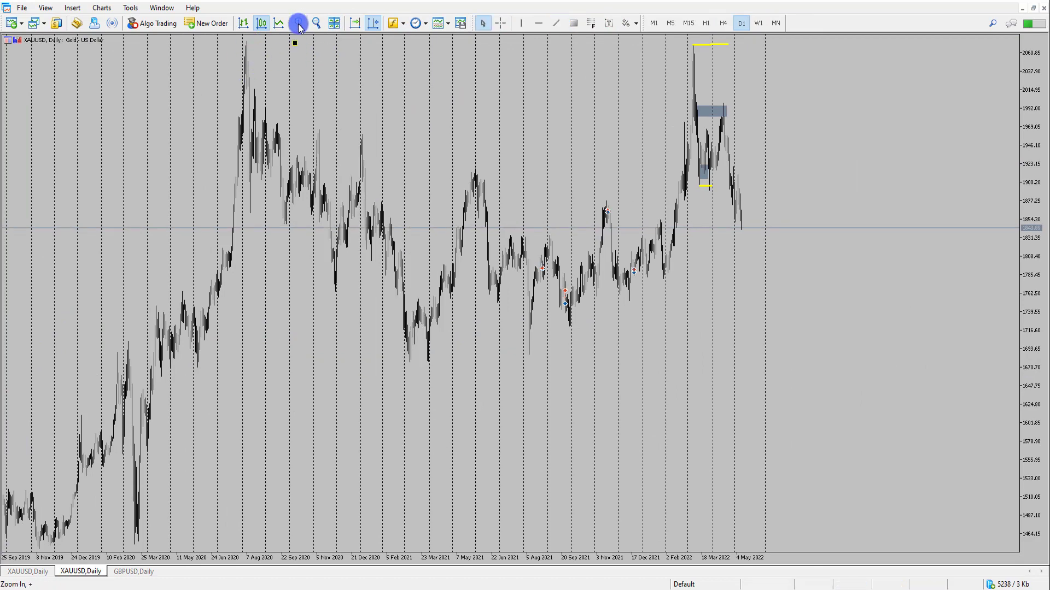
{"action": "left_click", "coordinate": [299, 24]}
{"action": "scroll", "coordinate": [410, 140], "scroll_direction": "up", "scroll_amount": 10}
{"action": "scroll", "coordinate": [364, 98], "scroll_direction": "down", "scroll_amount": 5}
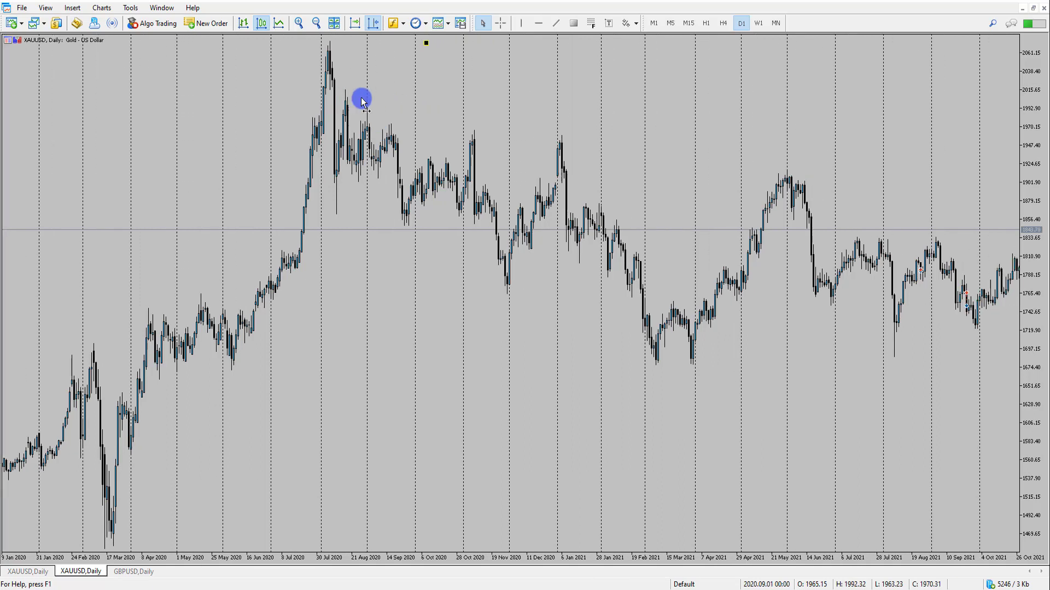
- Draw a thin rectangle near 2070 from the August 2020 high rightward and compress the price scale
{"action": "left_click", "coordinate": [573, 23]}
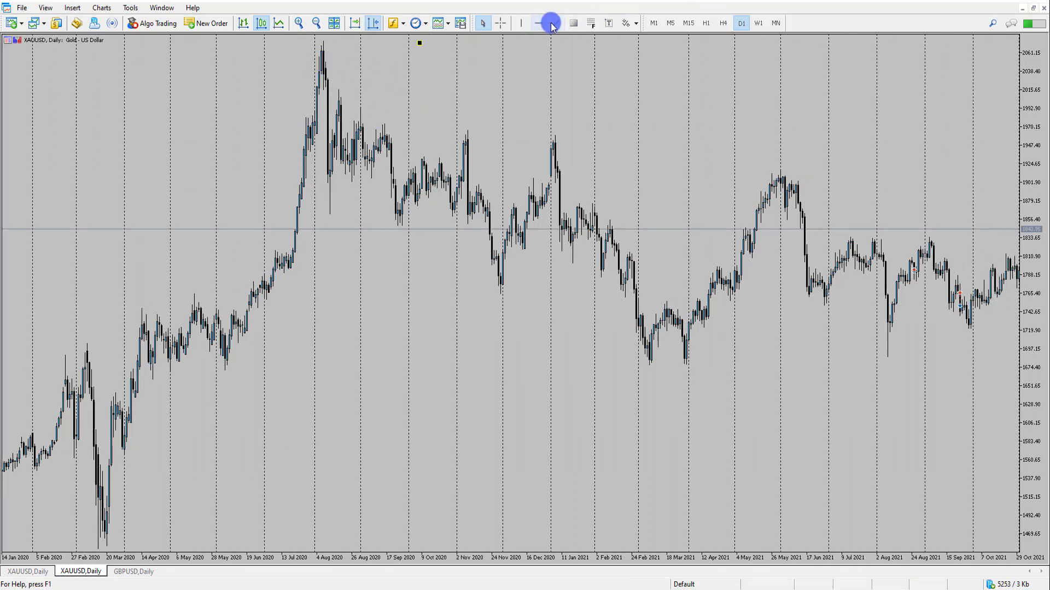
{"action": "left_click_drag", "start_coordinate": [319, 51], "coordinate": [996, 43]}
{"action": "scroll", "coordinate": [766, 157], "scroll_direction": "down", "scroll_amount": 15}
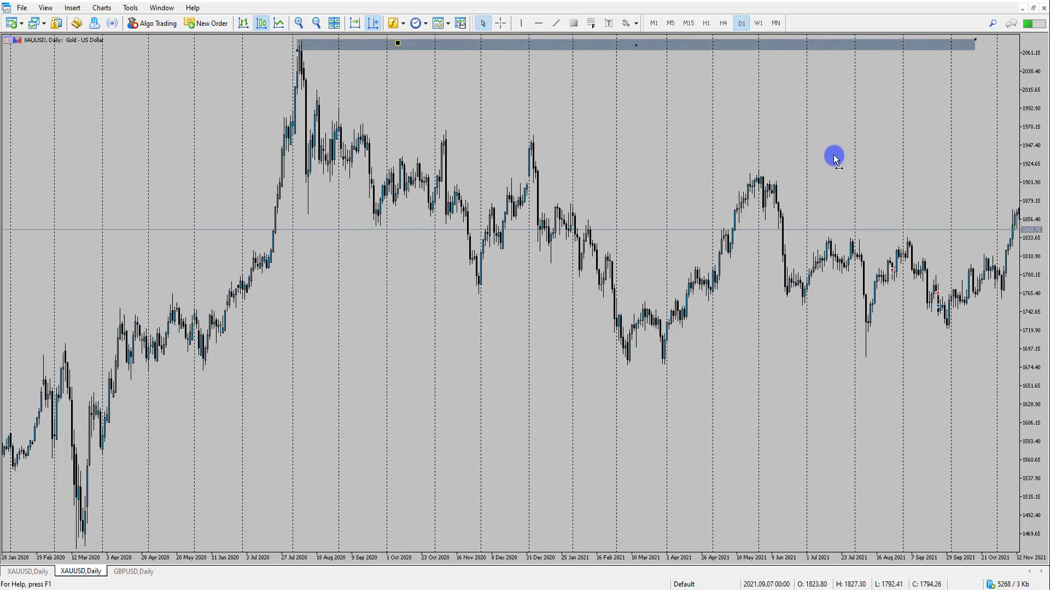
{"action": "left_click_drag", "start_coordinate": [1048, 96], "coordinate": [872, 68]}
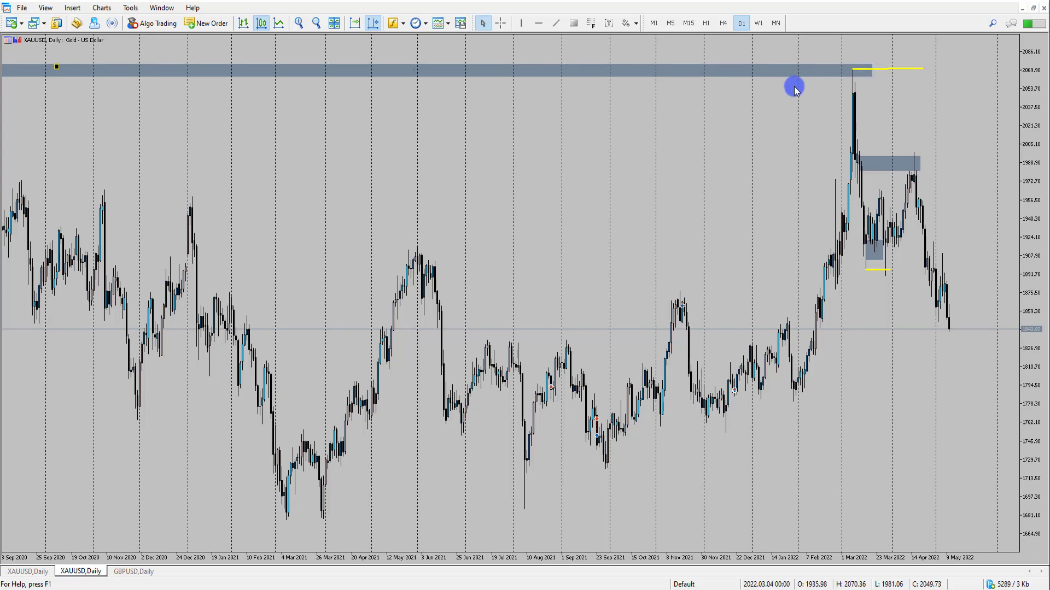
- Zoom out to 2019 and measure bars and points from the March 2022 high with the crosshair
{"action": "left_click", "coordinate": [317, 23]}
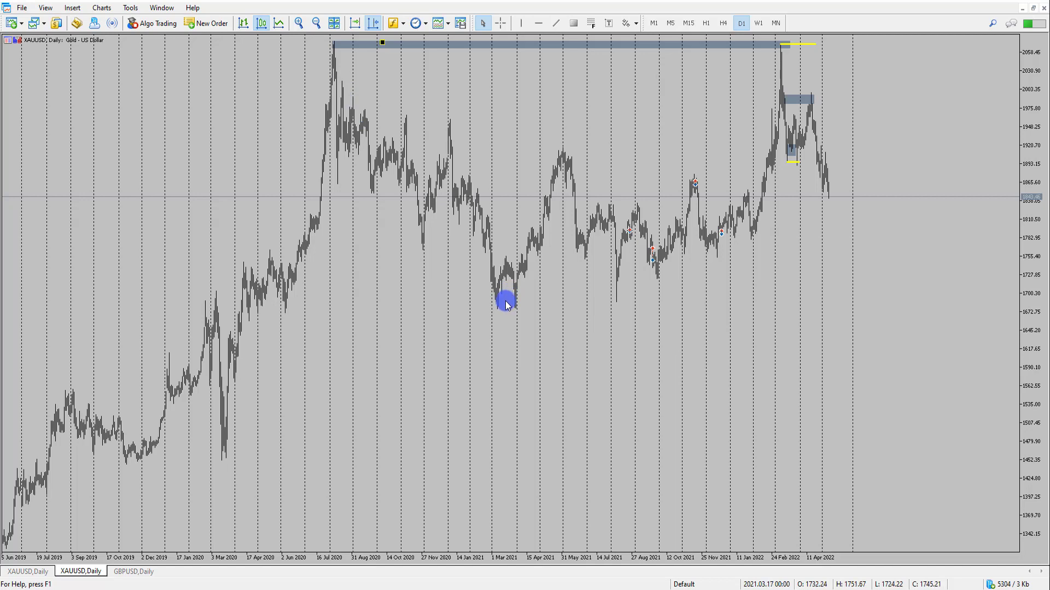
{"action": "key", "text": "ctrl+f"}
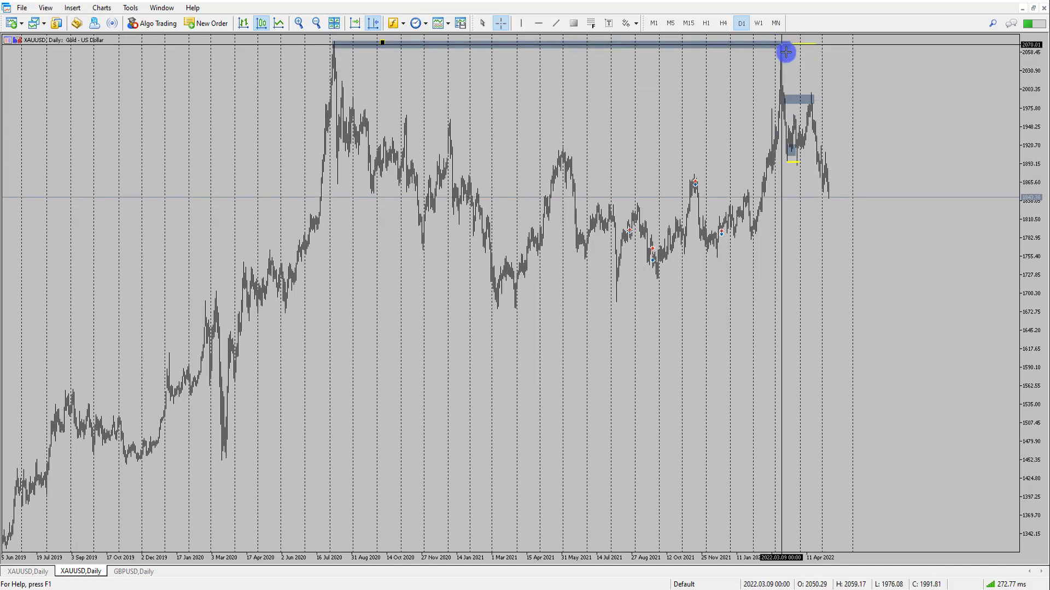
{"action": "left_click_drag", "start_coordinate": [786, 52], "coordinate": [833, 192]}
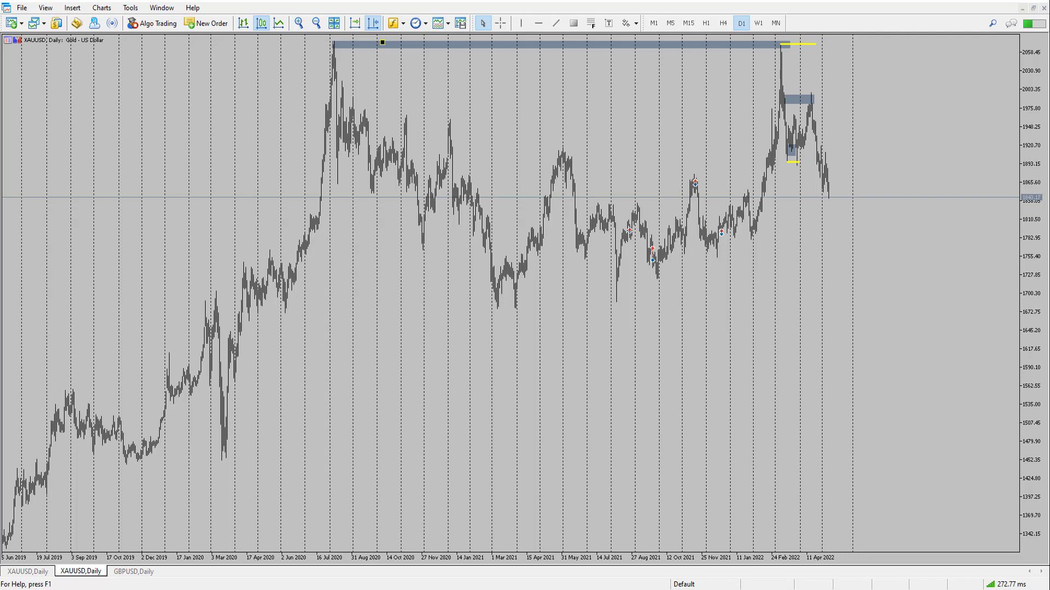
- Sketch a red rising zigzag with a level, a hook, and closed range lines beneath it
{"action": "mouse_move", "coordinate": [541, 444]}
{"action": "left_mouse_down"}
{"action": "mouse_move", "coordinate": [574, 380]}
{"action": "mouse_move", "coordinate": [644, 340]}
{"action": "mouse_move", "coordinate": [713, 341]}
{"action": "mouse_move", "coordinate": [724, 303]}
{"action": "left_mouse_up"}
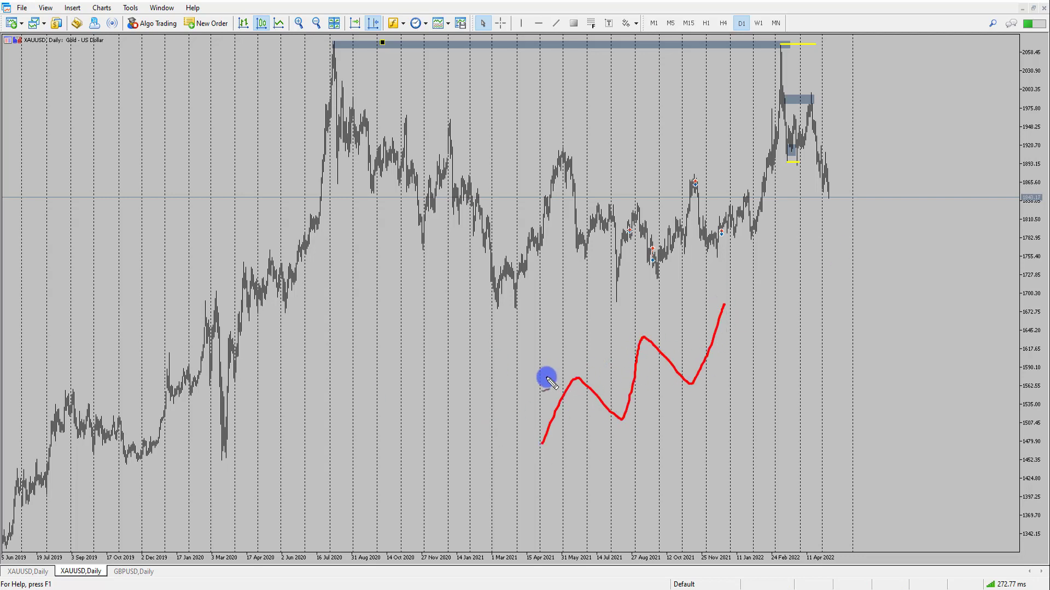
{"action": "left_click_drag", "start_coordinate": [544, 377], "coordinate": [813, 379]}
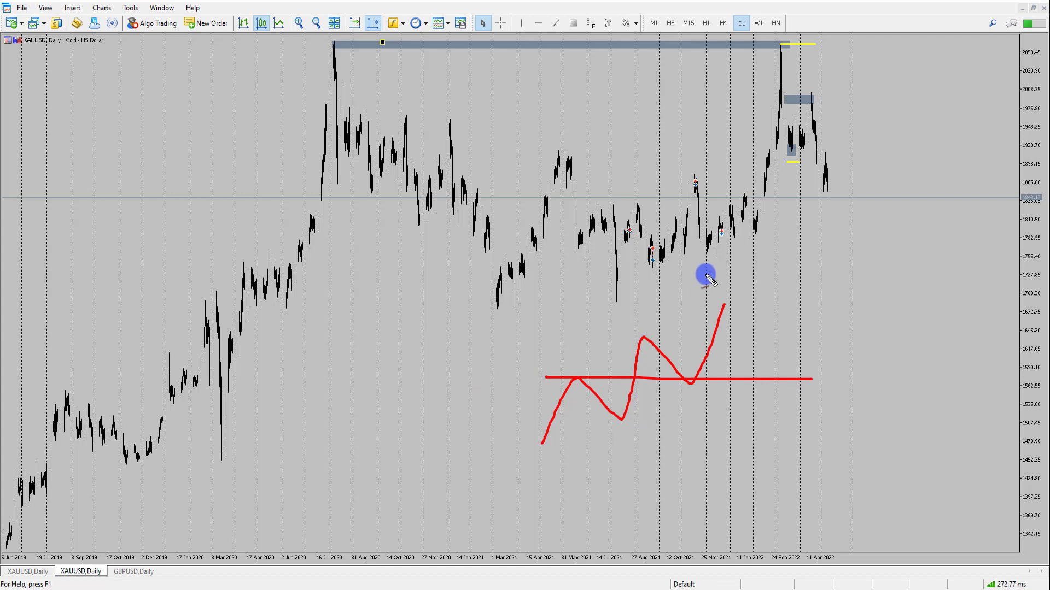
{"action": "left_click_drag", "start_coordinate": [623, 386], "coordinate": [630, 407]}
{"action": "left_click_drag", "start_coordinate": [634, 383], "coordinate": [745, 385]}
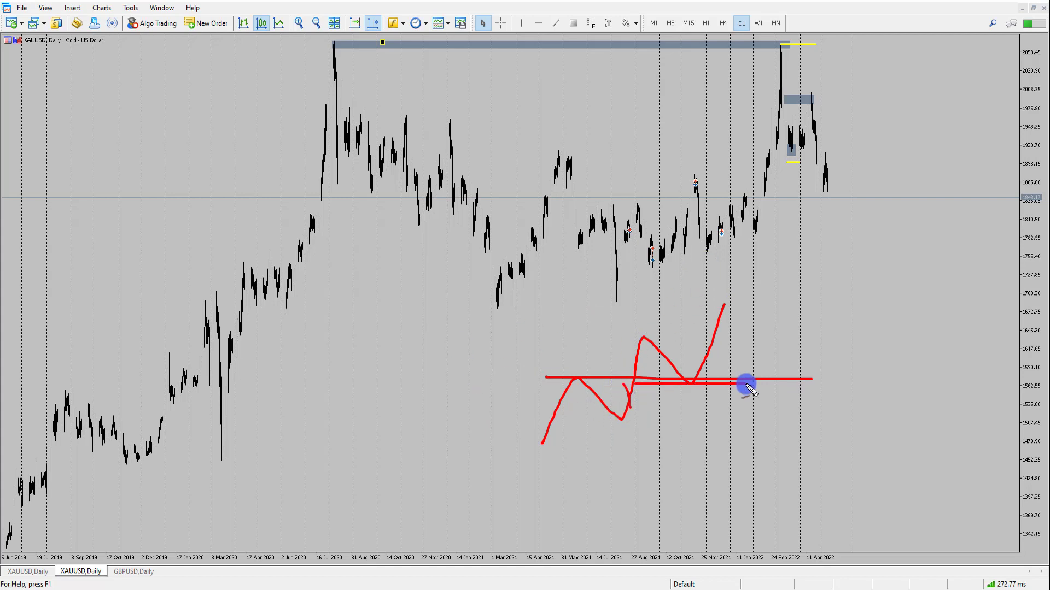
{"action": "mouse_move", "coordinate": [611, 409]}
{"action": "left_mouse_down"}
{"action": "mouse_move", "coordinate": [721, 410]}
{"action": "mouse_move", "coordinate": [721, 434]}
{"action": "left_mouse_up"}
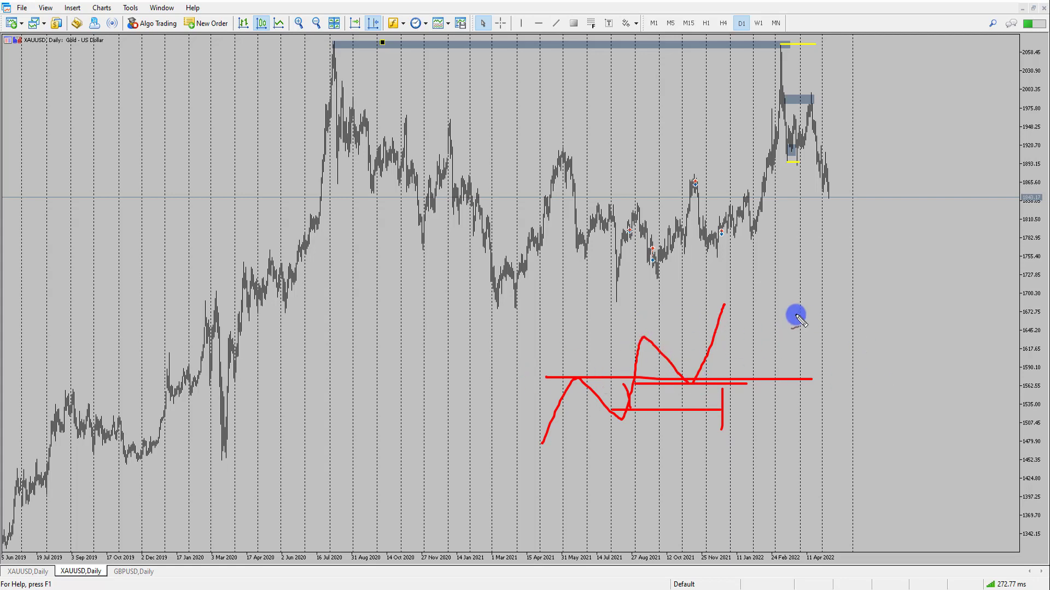
- Sketch a red falling zigzag to the right with three horizontal levels and an arrowhead
{"action": "mouse_move", "coordinate": [796, 306]}
{"action": "left_mouse_down"}
{"action": "mouse_move", "coordinate": [825, 379]}
{"action": "mouse_move", "coordinate": [908, 381]}
{"action": "mouse_move", "coordinate": [933, 447]}
{"action": "left_mouse_up"}
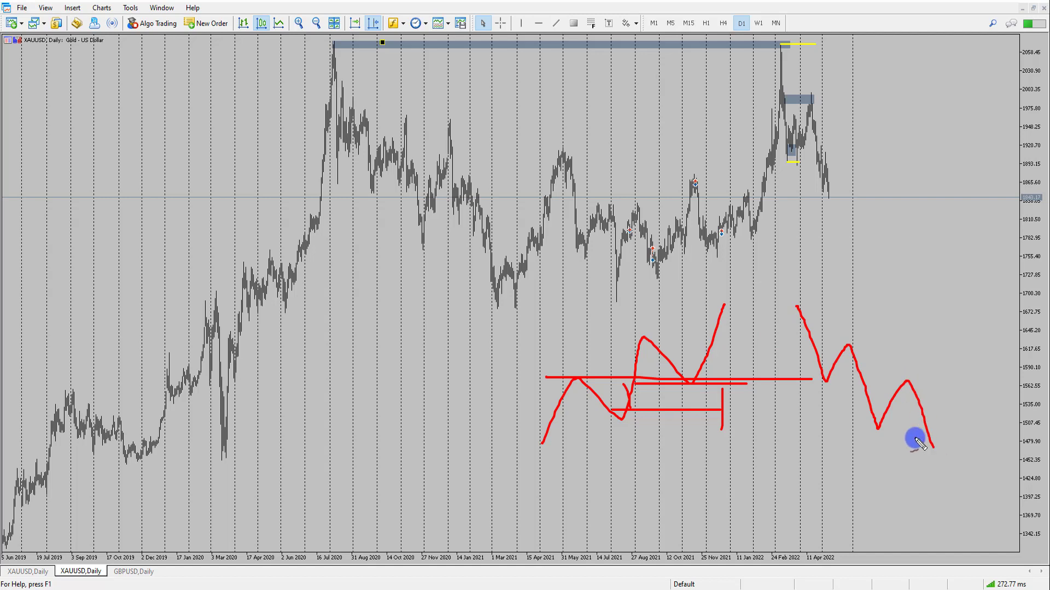
{"action": "left_click_drag", "start_coordinate": [798, 381], "coordinate": [982, 381]}
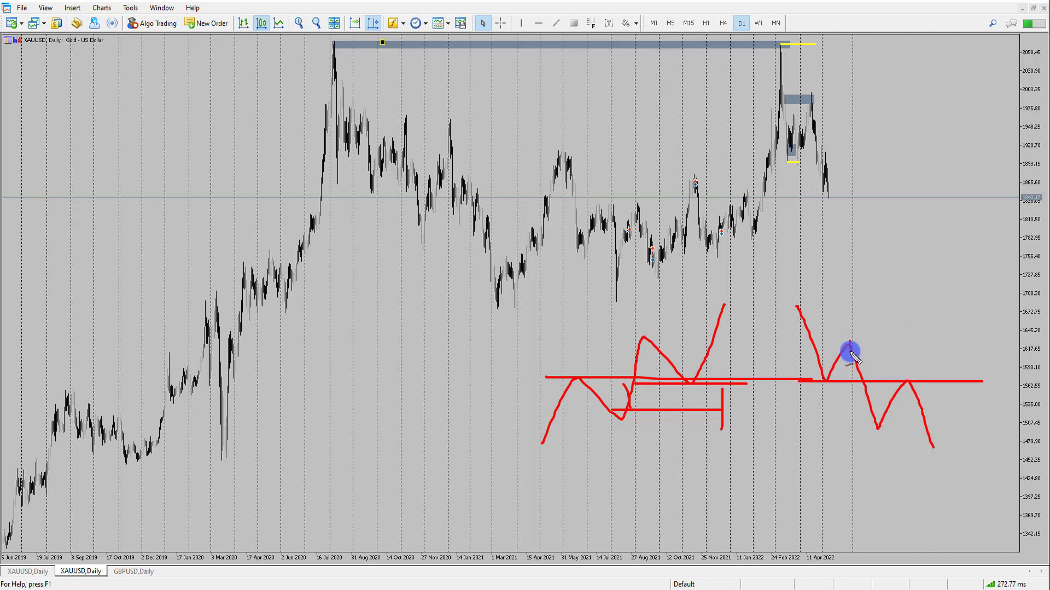
{"action": "left_click_drag", "start_coordinate": [845, 337], "coordinate": [921, 339]}
{"action": "mouse_move", "coordinate": [845, 362]}
{"action": "left_mouse_down"}
{"action": "mouse_move", "coordinate": [928, 363]}
{"action": "mouse_move", "coordinate": [922, 377]}
{"action": "left_mouse_up"}
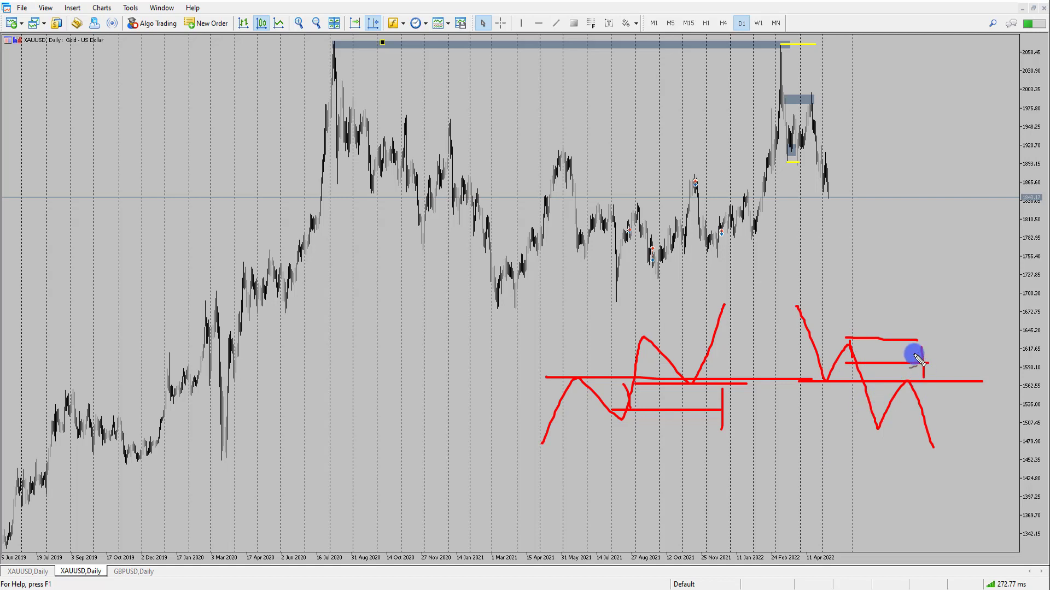
{"action": "left_click_drag", "start_coordinate": [909, 425], "coordinate": [943, 418]}
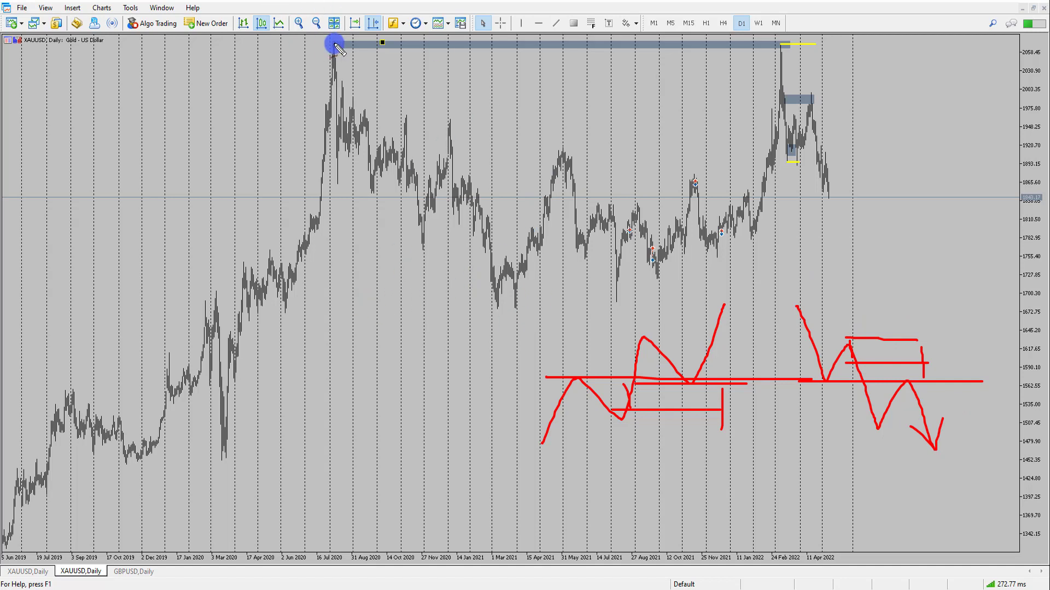
- Trace red freehand lines along the top shaded zone and under the 2021 lows, adding an up arrow at the mid-2021 low
{"action": "left_click_drag", "start_coordinate": [335, 45], "coordinate": [781, 45]}
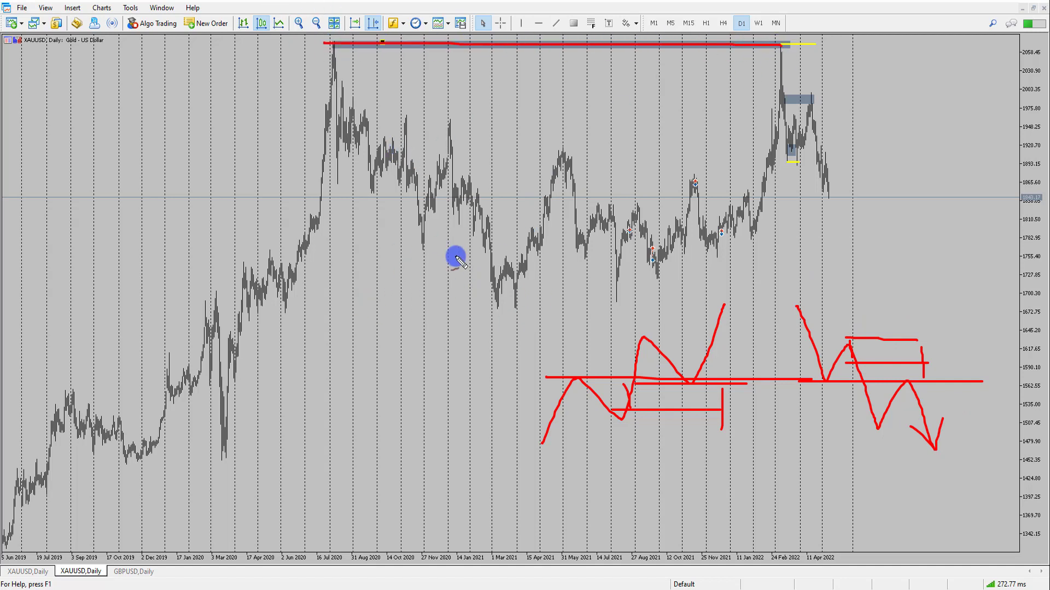
{"action": "left_click_drag", "start_coordinate": [495, 308], "coordinate": [715, 299]}
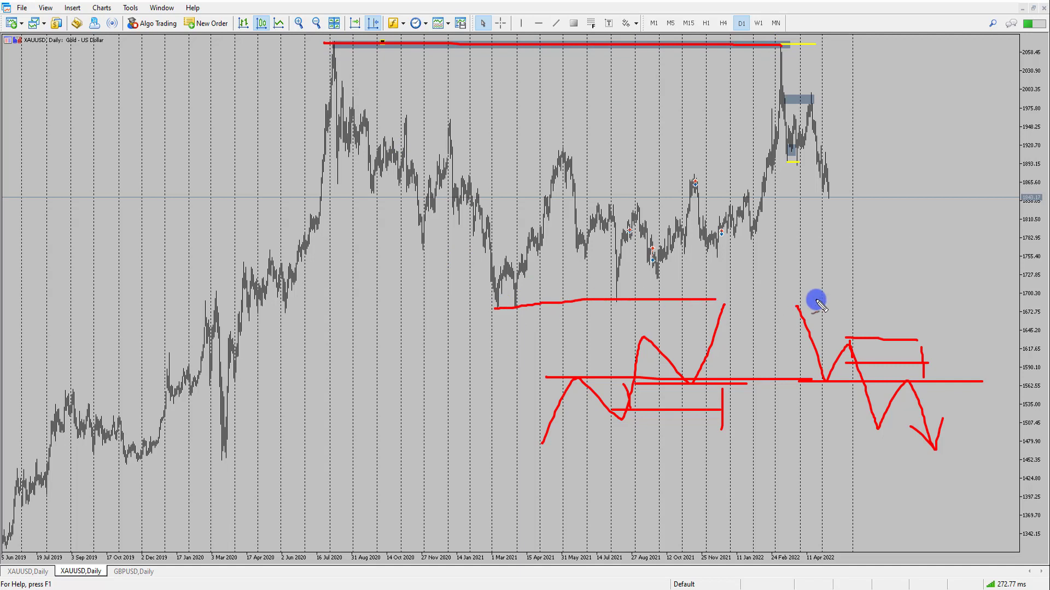
{"action": "mouse_move", "coordinate": [617, 334]}
{"action": "left_mouse_down"}
{"action": "mouse_move", "coordinate": [618, 310]}
{"action": "mouse_move", "coordinate": [630, 317]}
{"action": "left_mouse_up"}
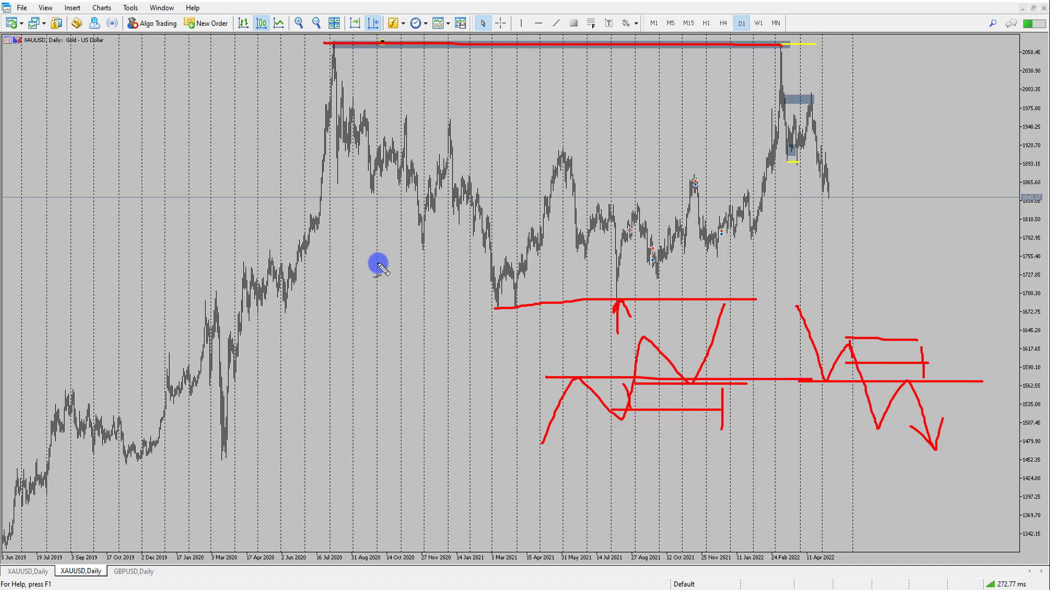
- Draw a red level at the late-2020 high near 1955 with two downward arrows showing the decline
{"action": "left_click_drag", "start_coordinate": [404, 119], "coordinate": [463, 119]}
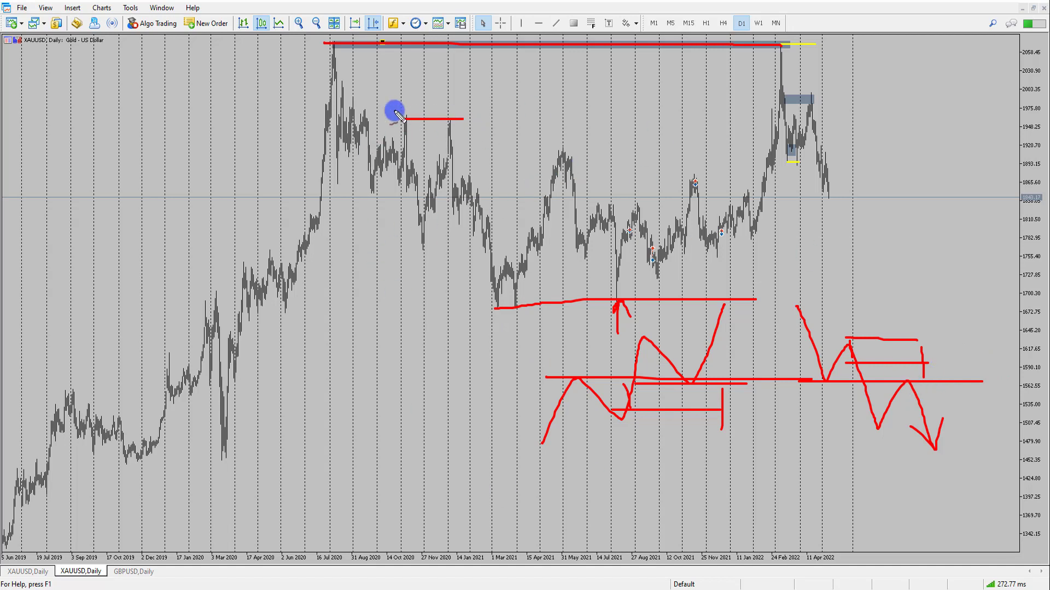
{"action": "mouse_move", "coordinate": [409, 141]}
{"action": "left_mouse_down"}
{"action": "mouse_move", "coordinate": [415, 228]}
{"action": "mouse_move", "coordinate": [438, 207]}
{"action": "left_mouse_up"}
{"action": "mouse_move", "coordinate": [456, 128]}
{"action": "left_mouse_down"}
{"action": "mouse_move", "coordinate": [485, 259]}
{"action": "mouse_move", "coordinate": [491, 230]}
{"action": "left_mouse_up"}
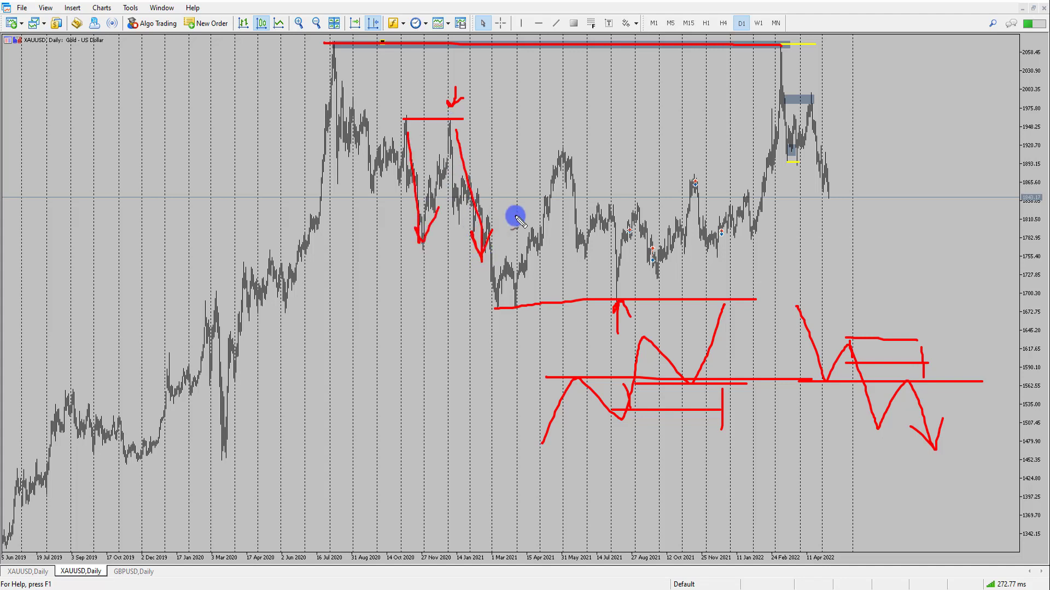